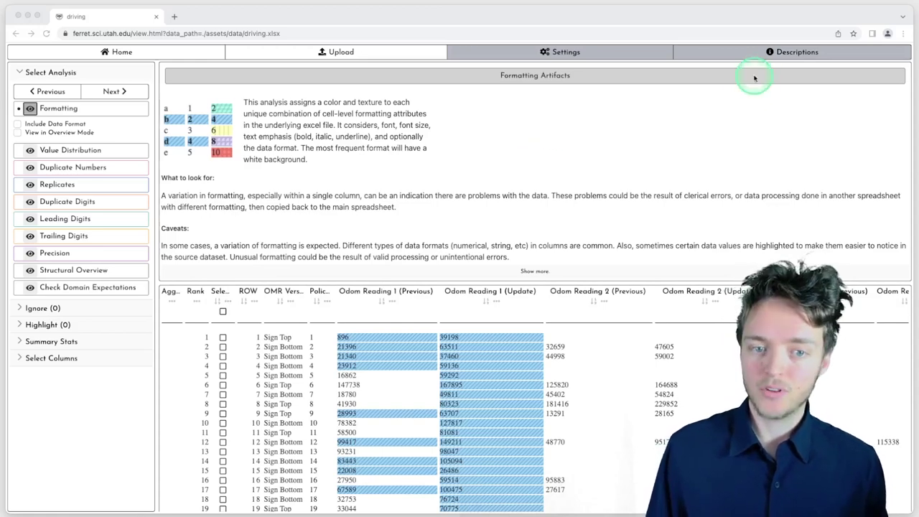
- Hide the analysis descriptions and show the formatting details of the first cell in the Odom Reading 1 (Previous) column
click(795, 52)
click(795, 52)
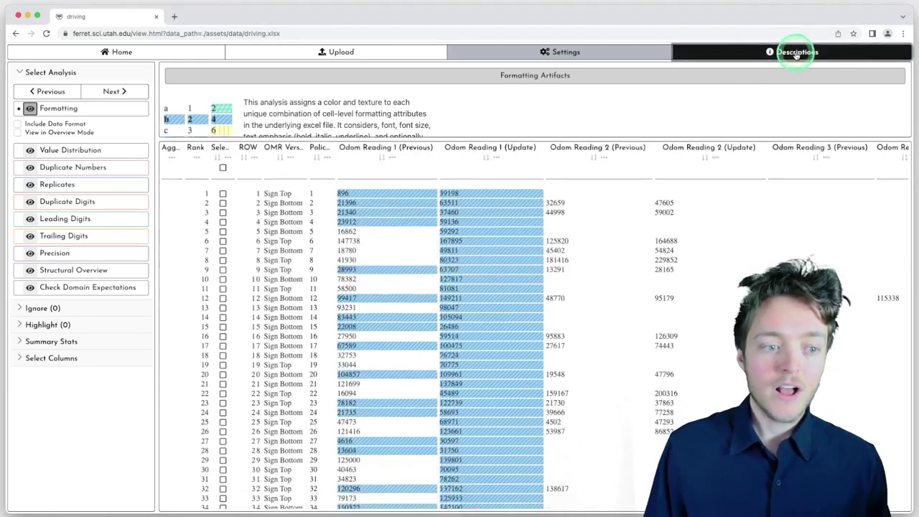
mouse_move(774, 201)
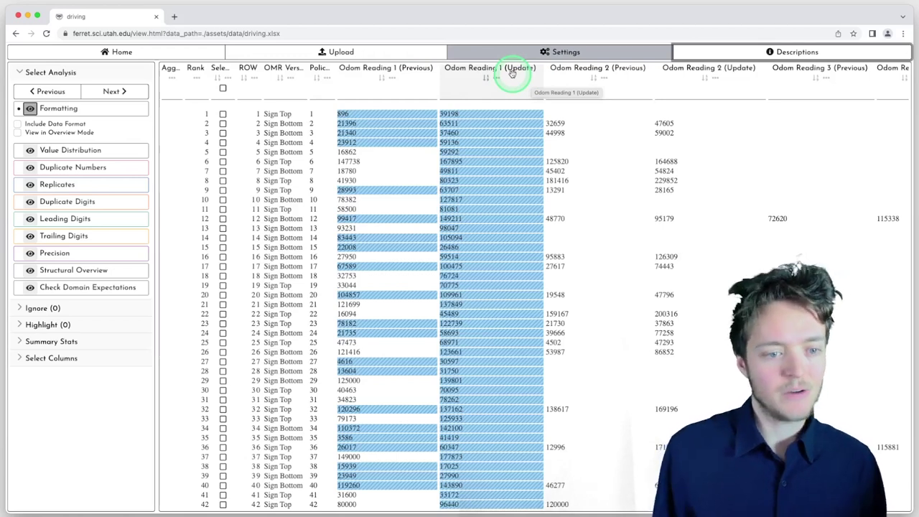
click(354, 115)
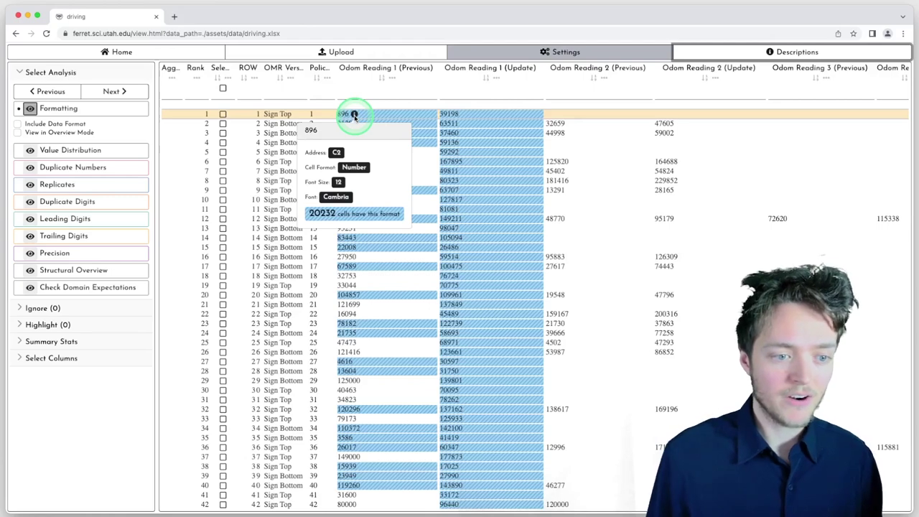
mouse_move(359, 150)
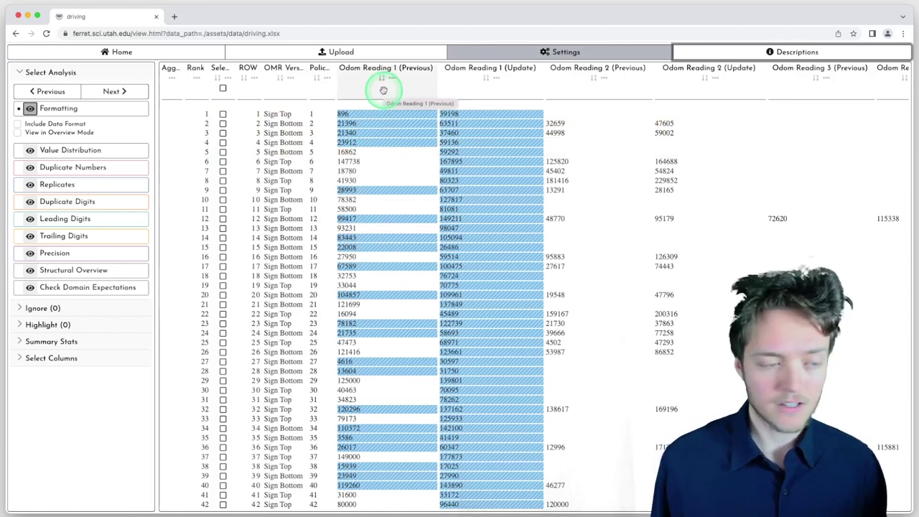
- Switch the Formatting analysis to overview mode and examine the formatting pattern of the Odom Reading 1 columns across the rows
click(17, 134)
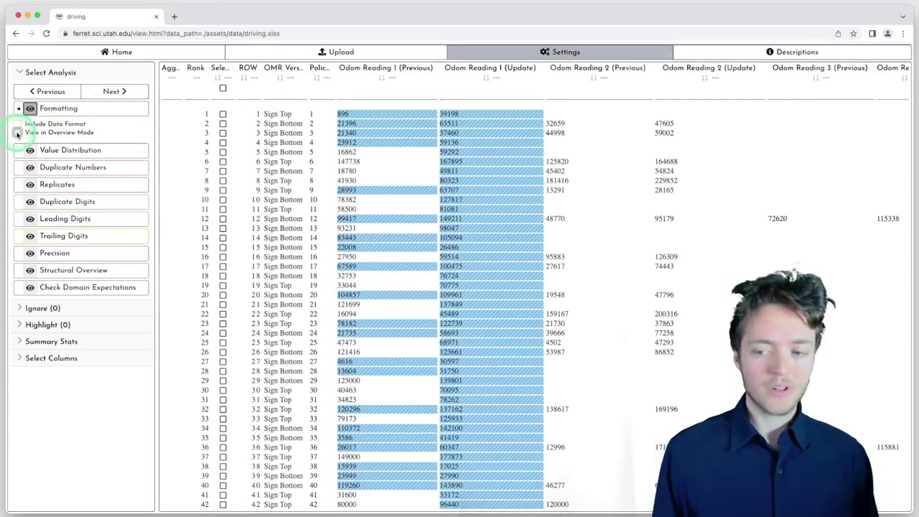
click(17, 134)
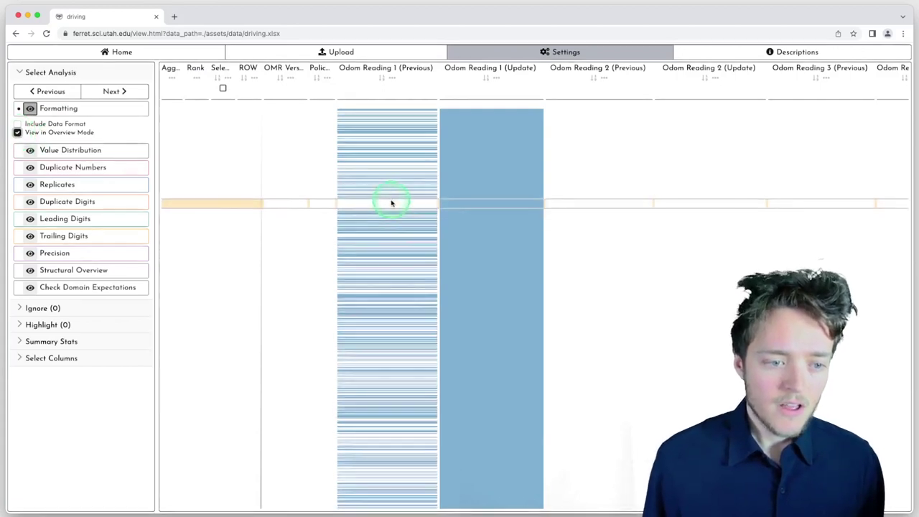
scroll(563, 290, down, 5)
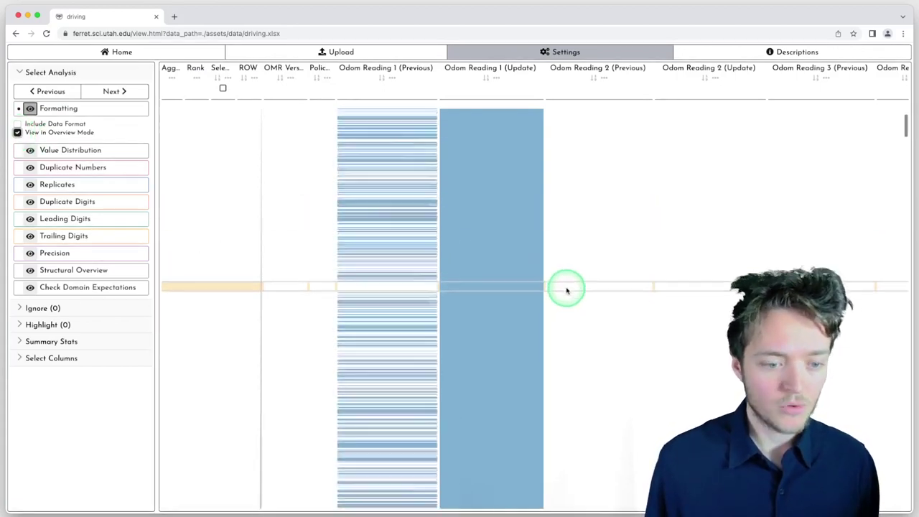
scroll(567, 290, down, 5)
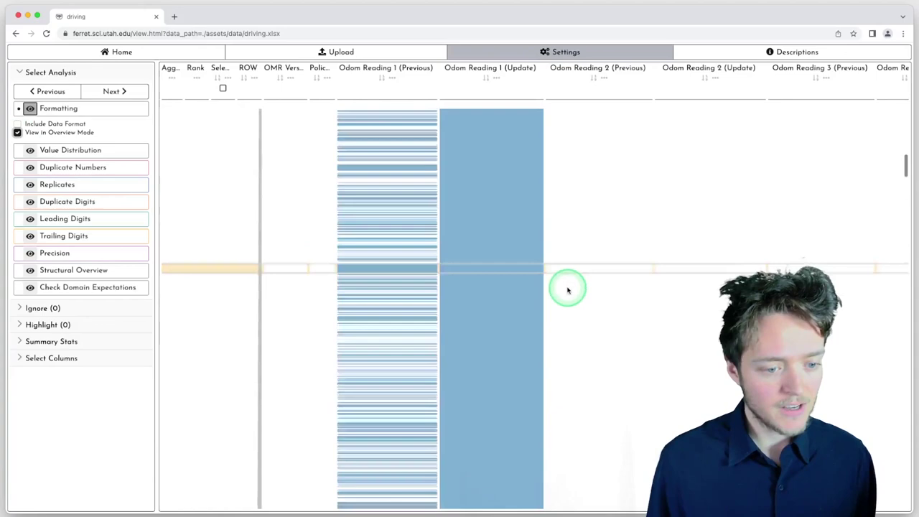
scroll(567, 290, down, 5)
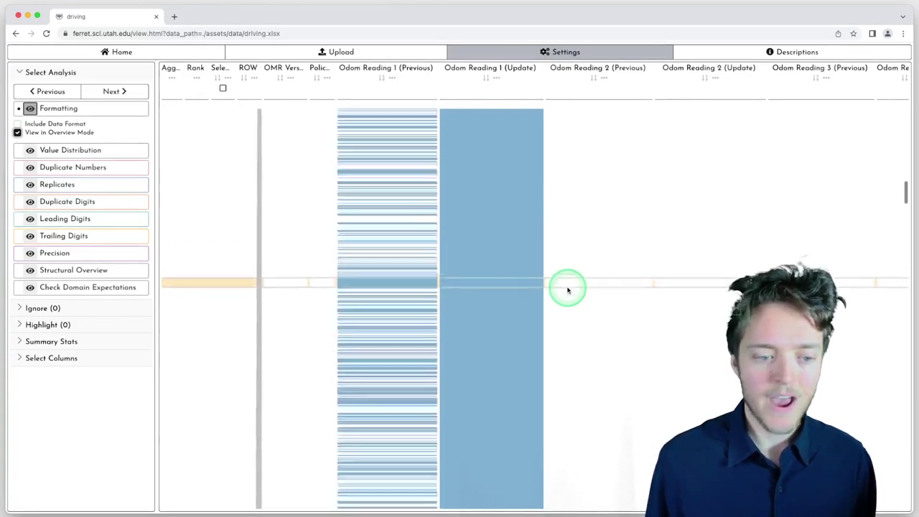
scroll(567, 290, down, 5)
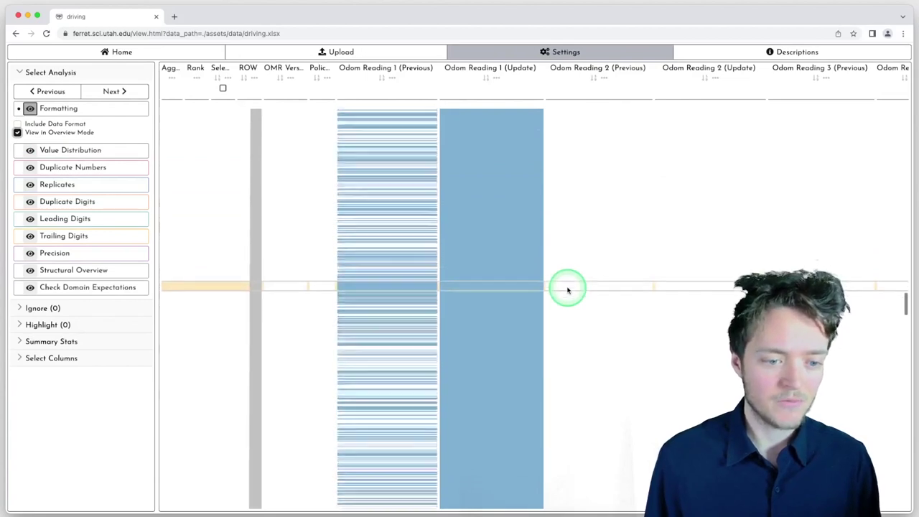
scroll(567, 290, down, 5)
scroll(567, 290, down, 2)
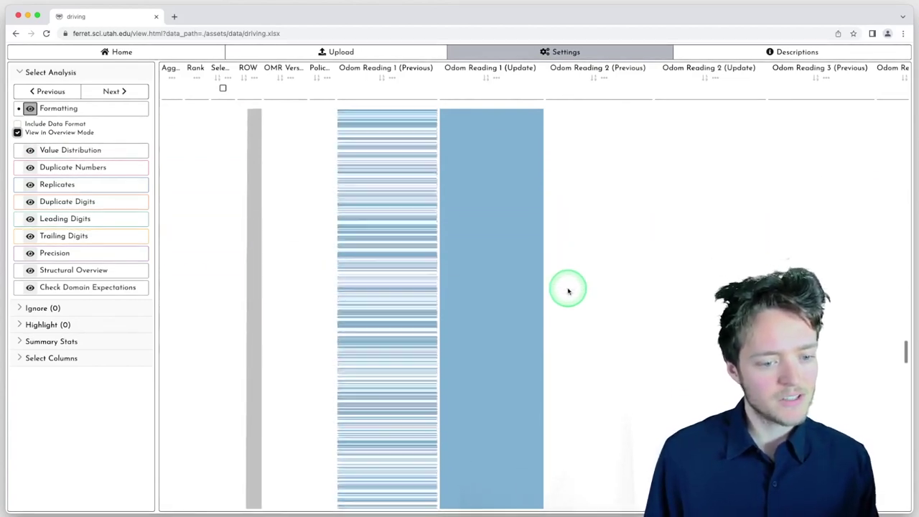
scroll(567, 291, down, 3)
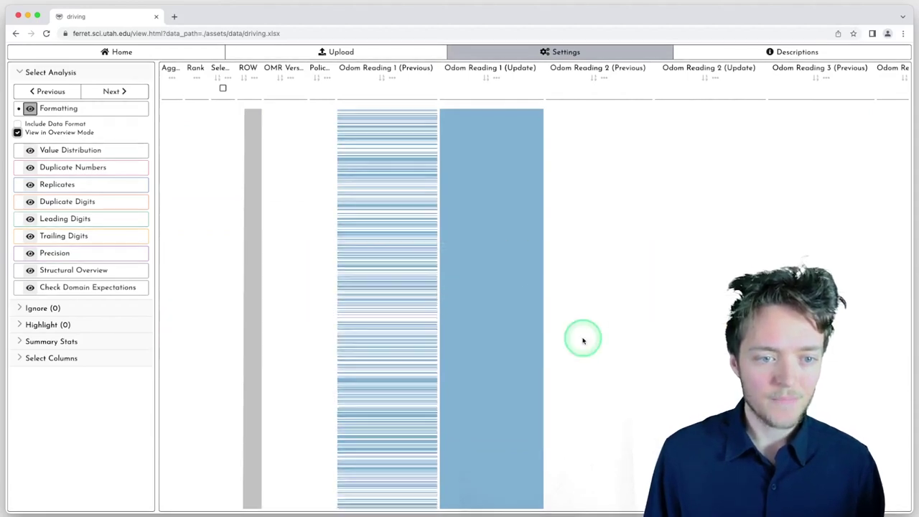
scroll(583, 340, down, 5)
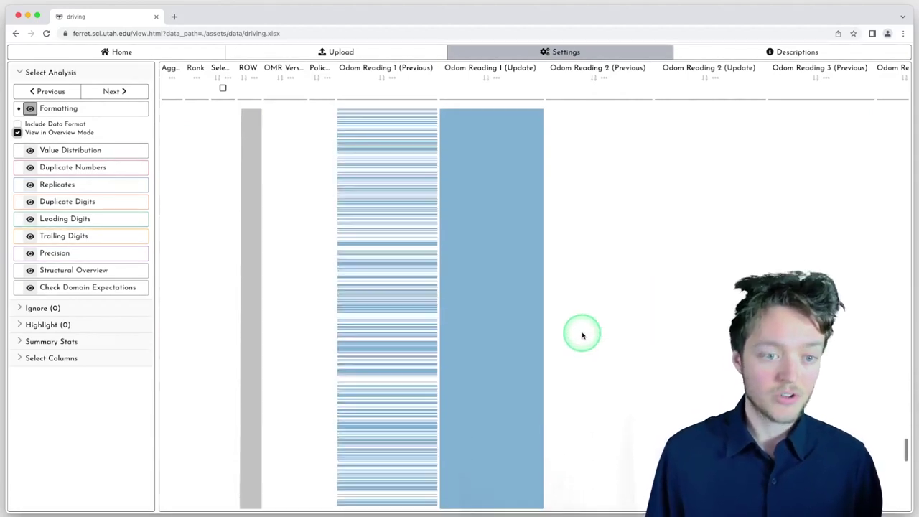
scroll(583, 335, down, 3)
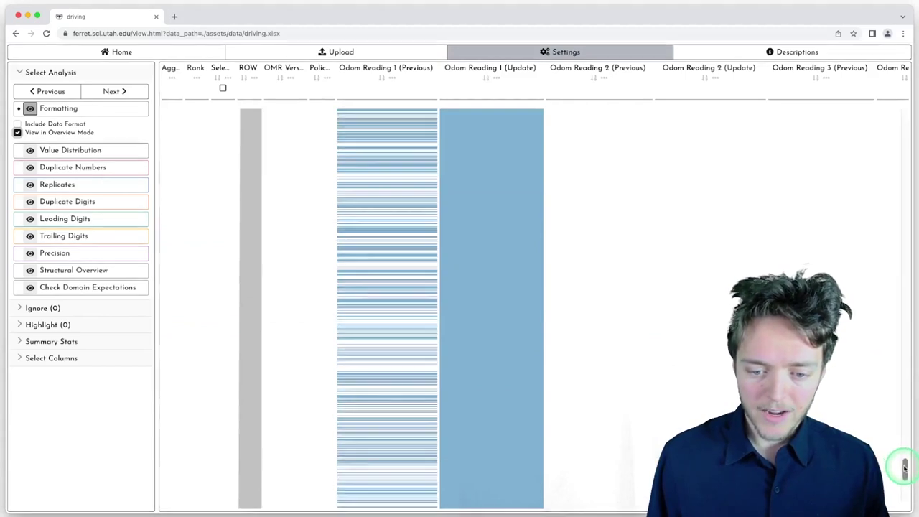
drag(906, 471, 905, 121)
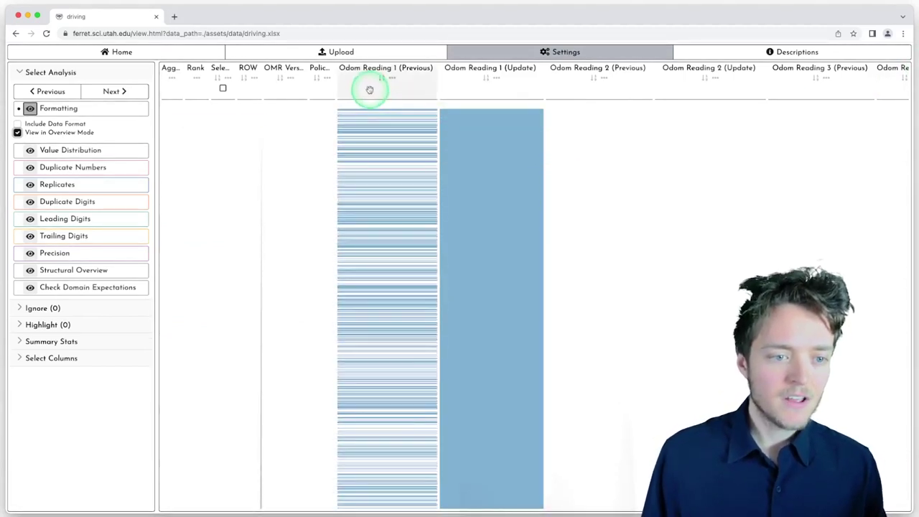
- Sort the table by Odom Reading 1 (Previous) in ascending order and select rows 495 and 12829
click(382, 79)
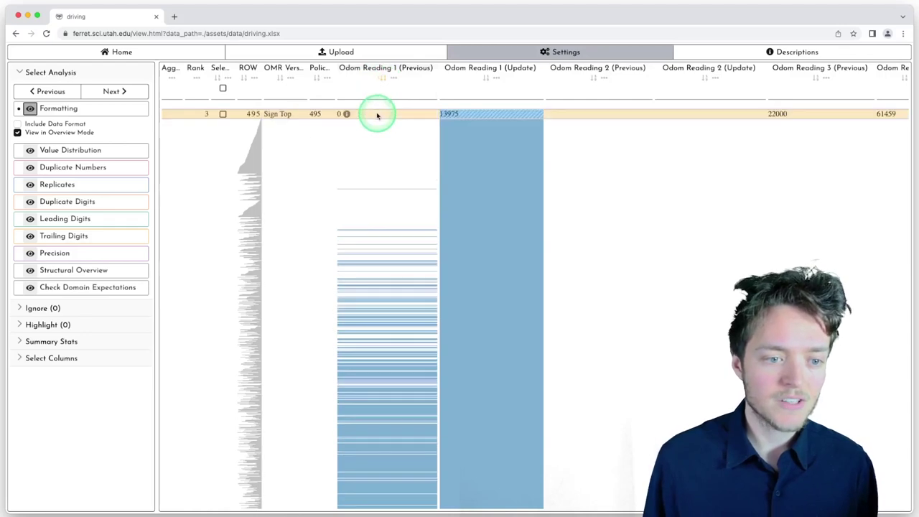
click(222, 114)
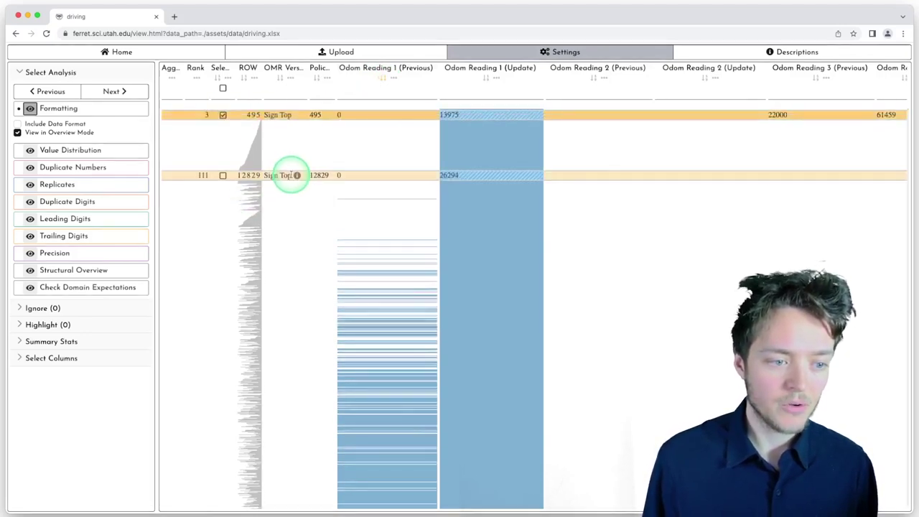
click(222, 175)
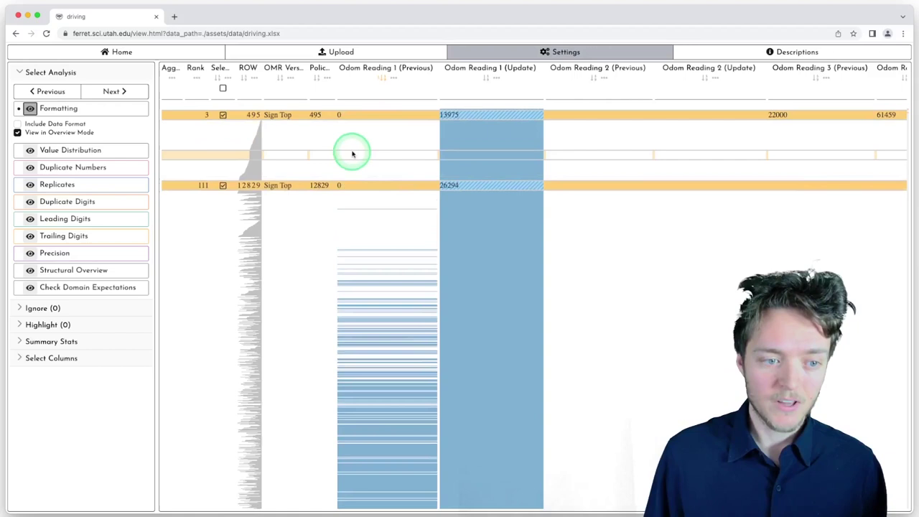
mouse_move(348, 156)
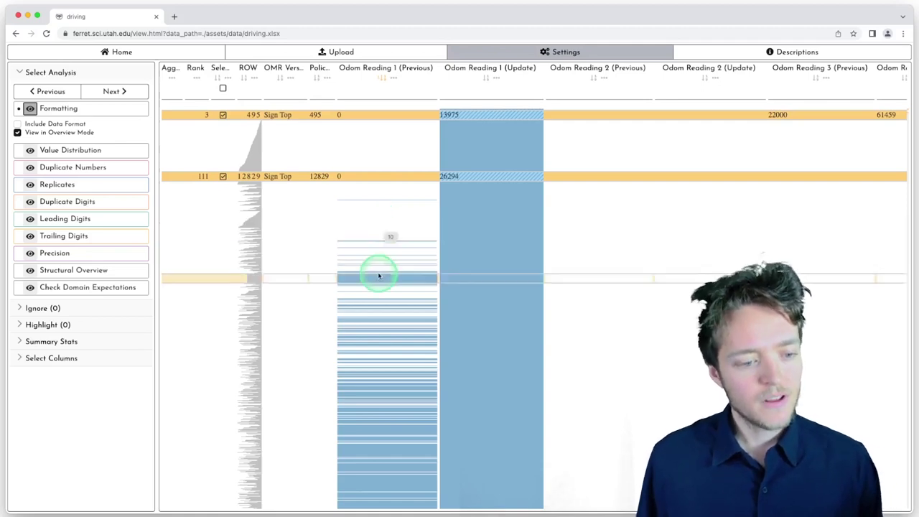
- Select rows 4424 and 11063 within the densely highlighted band of the Odom Reading 1 (Previous) column
scroll(383, 308, down, 5)
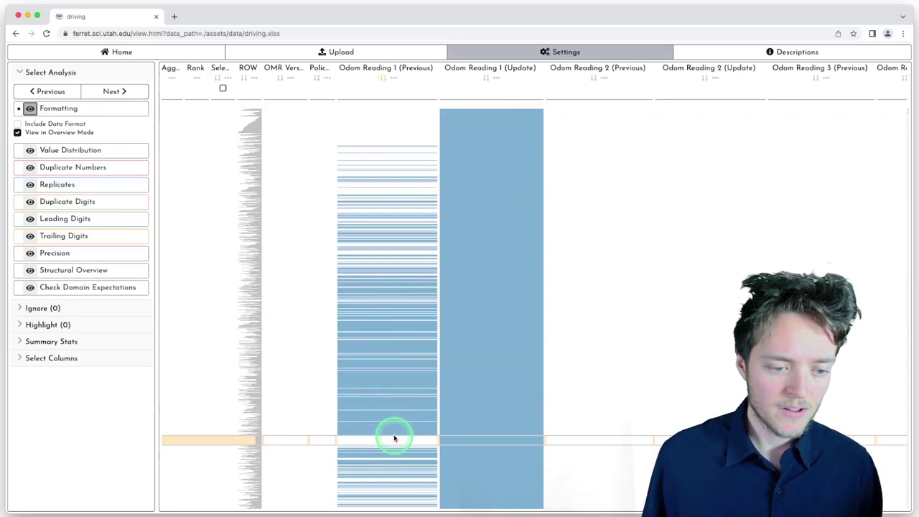
click(394, 437)
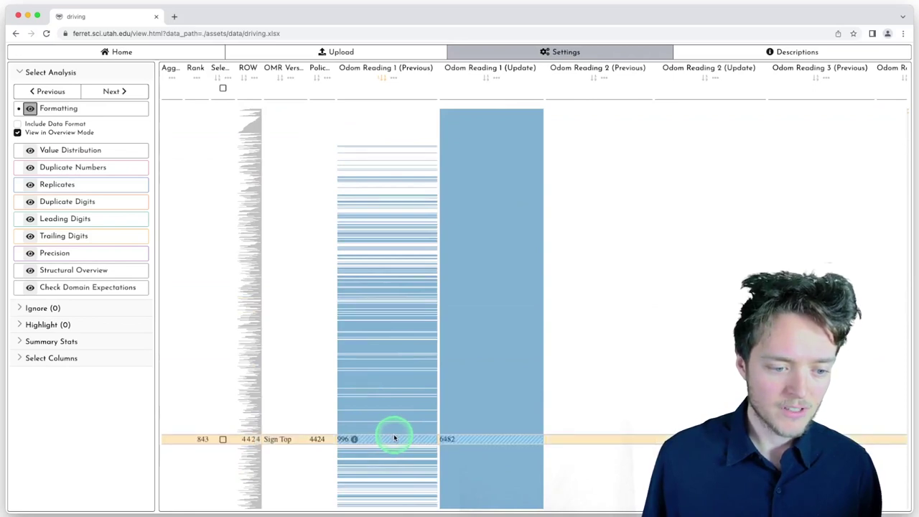
click(224, 440)
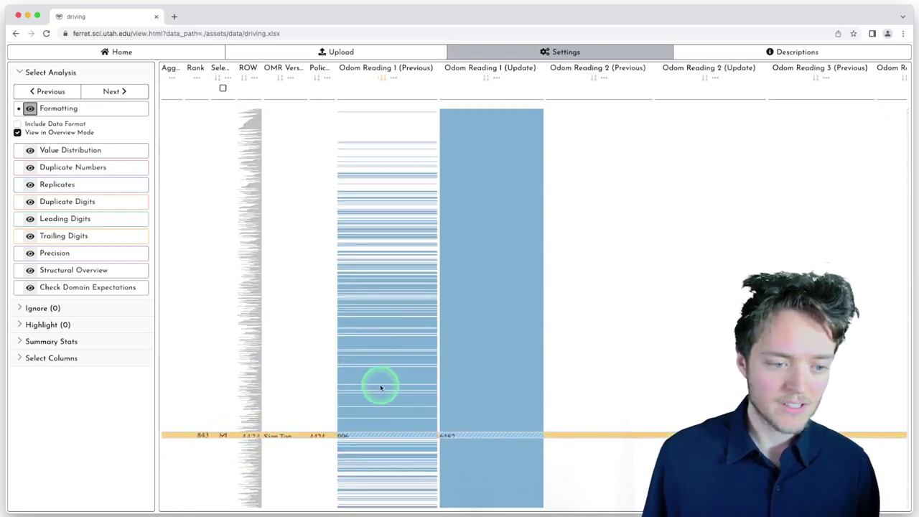
click(385, 323)
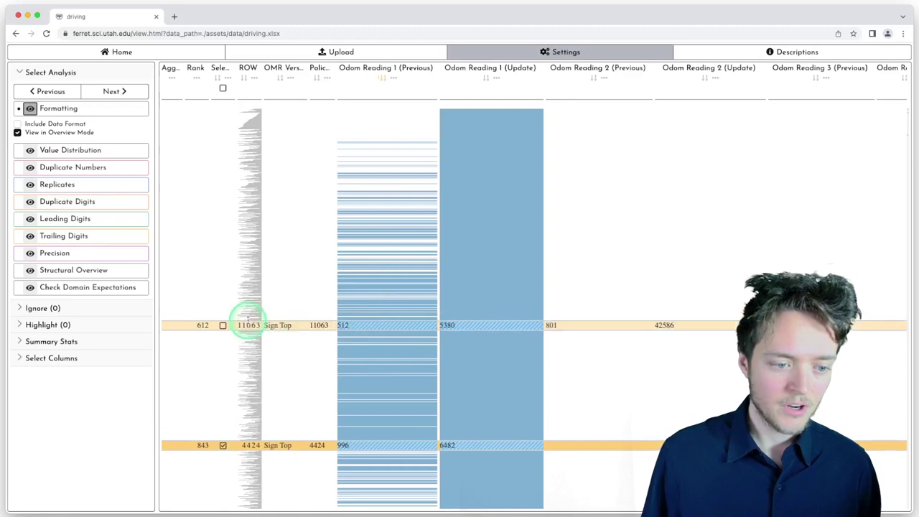
click(222, 326)
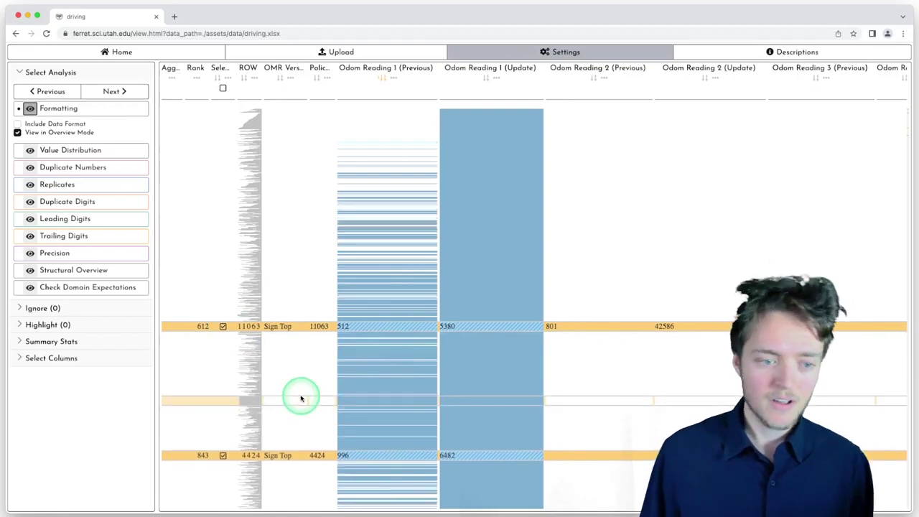
- Inspect a row between the two selected ones and examine the formatting bands further down the sorted Odom Reading 1 (Previous) column
click(300, 400)
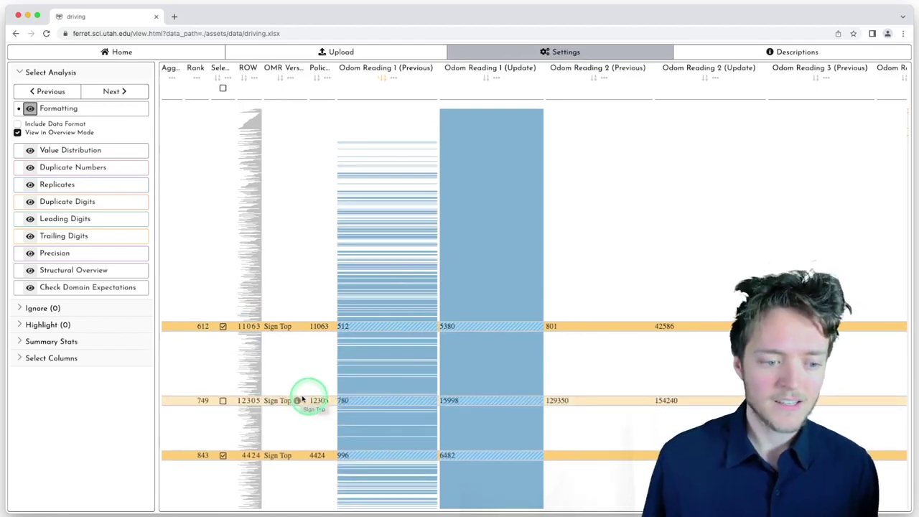
click(354, 395)
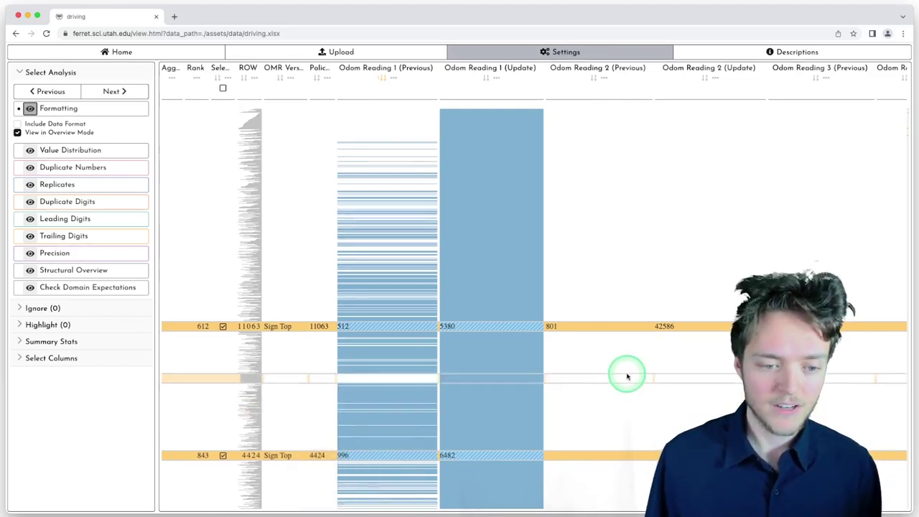
scroll(629, 372, down, 5)
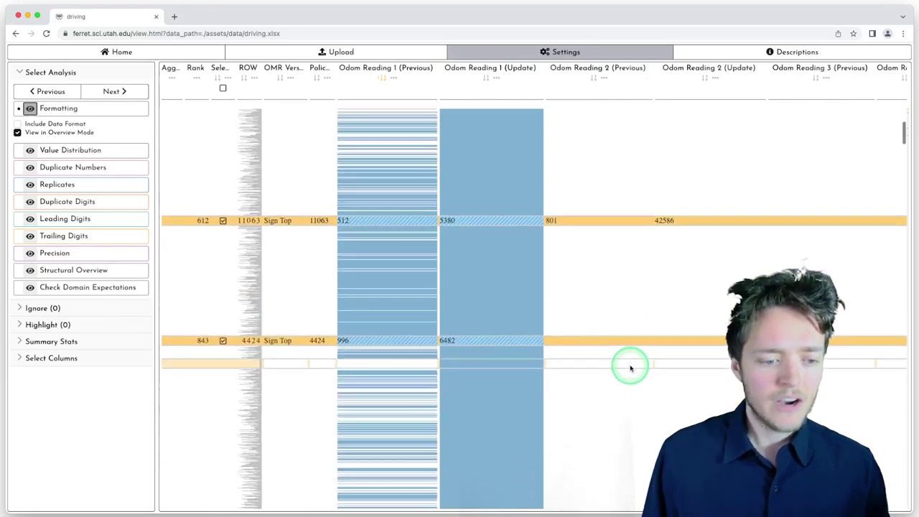
scroll(631, 368, down, 5)
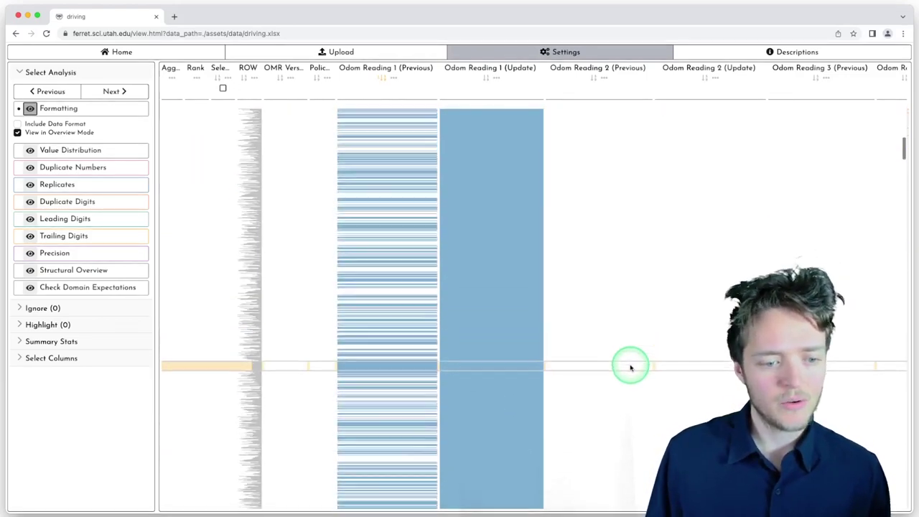
scroll(631, 369, down, 5)
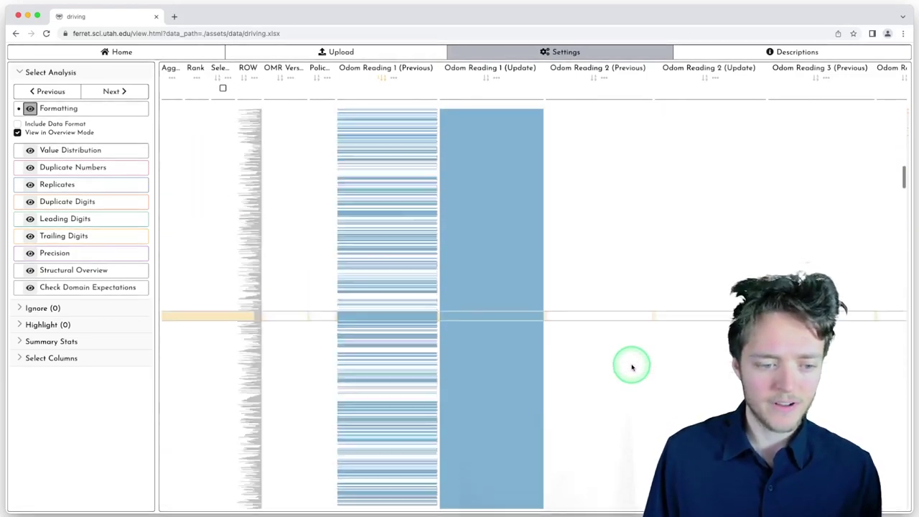
scroll(632, 368, down, 5)
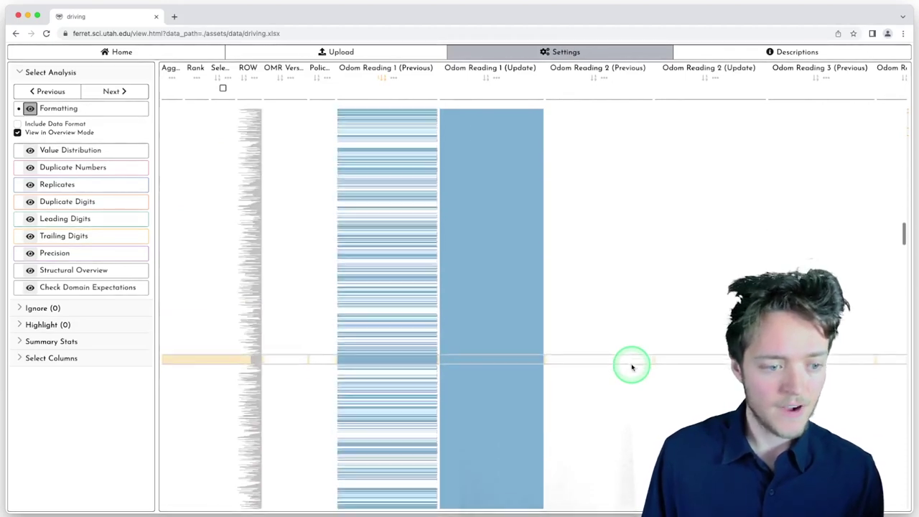
scroll(632, 368, down, 4)
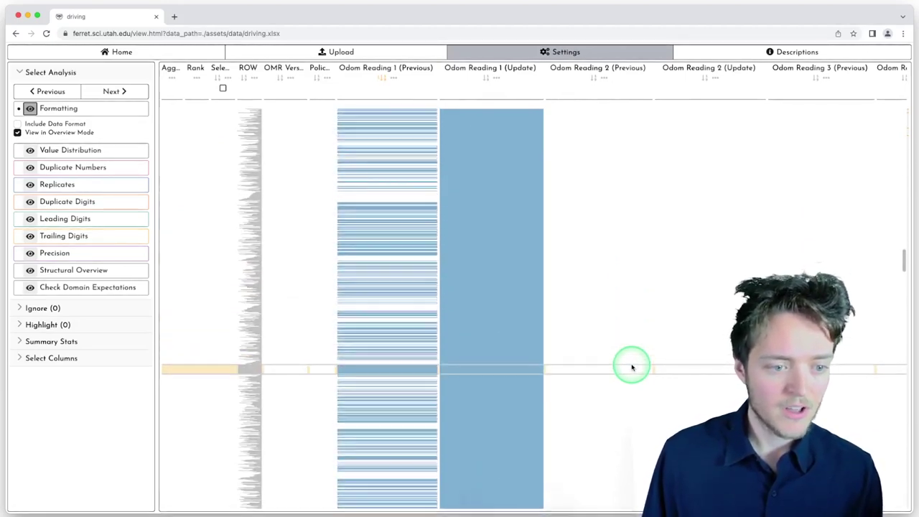
scroll(632, 368, down, 4)
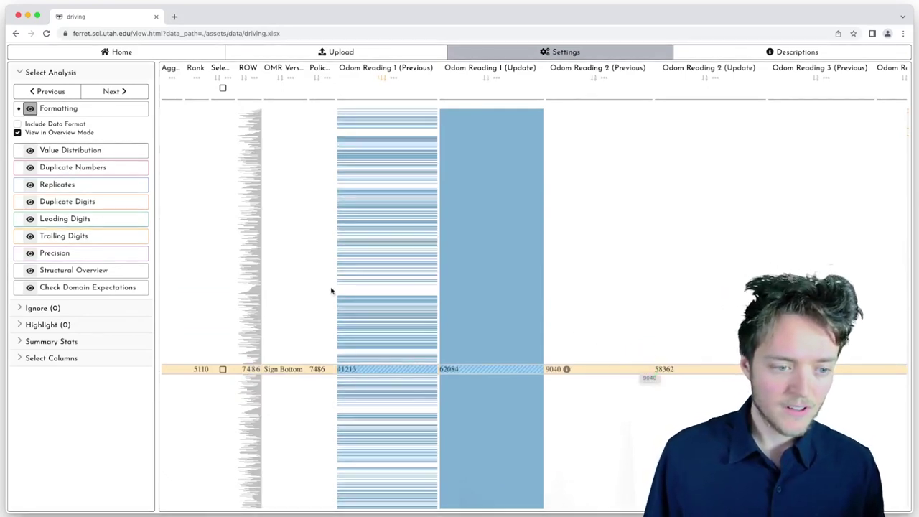
- Mark two white gaps in the Odom Reading 1 (Previous) column with red freehand brackets and lines drawn on the screen
key(super+shift+4)
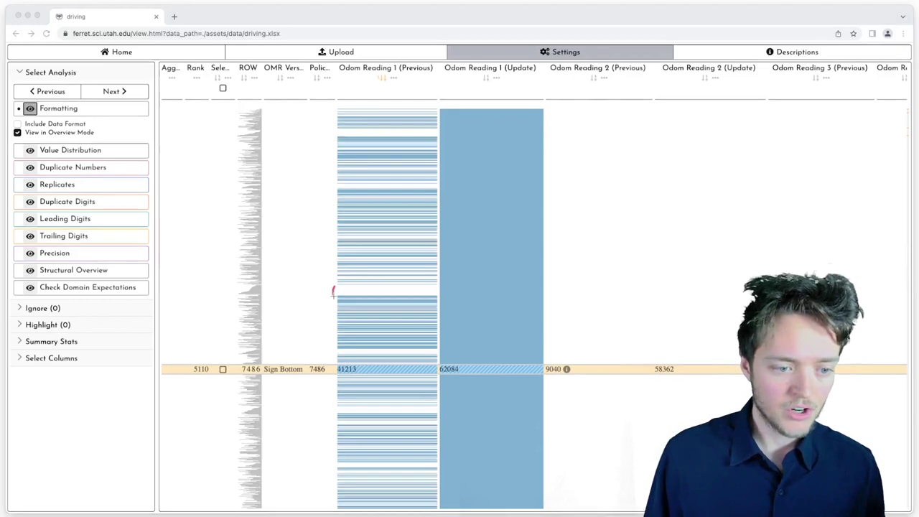
drag(303, 293, 294, 295)
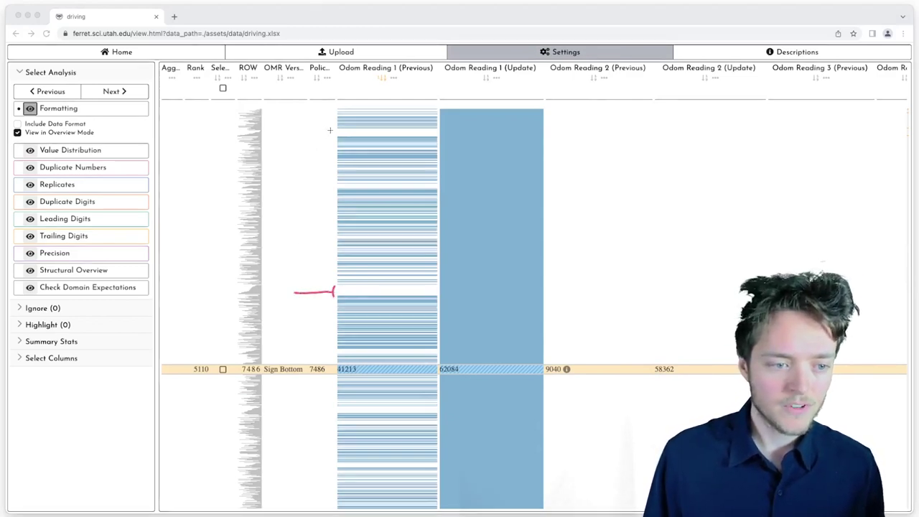
drag(316, 132, 291, 135)
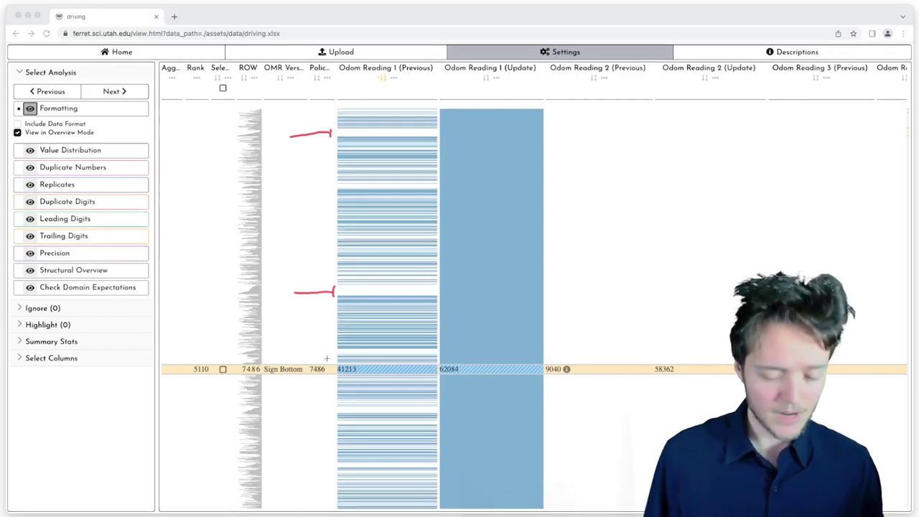
- Clear the red markings and select rows 3956, 10572 and 11076 in the white gaps of Odom Reading 1 (Previous)
click(384, 352)
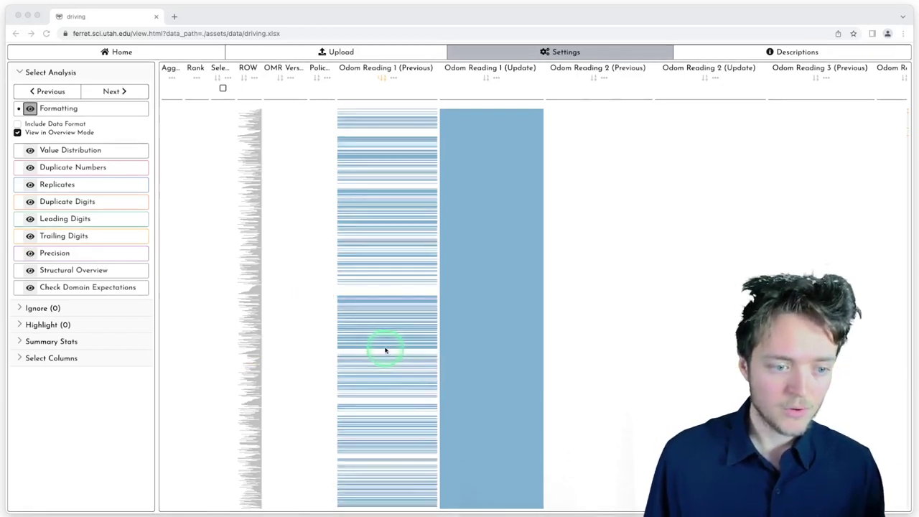
click(373, 144)
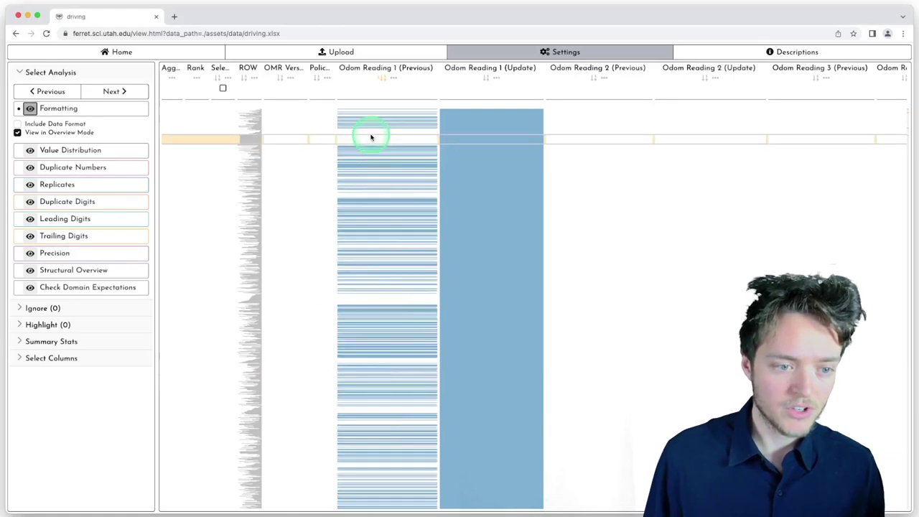
click(373, 138)
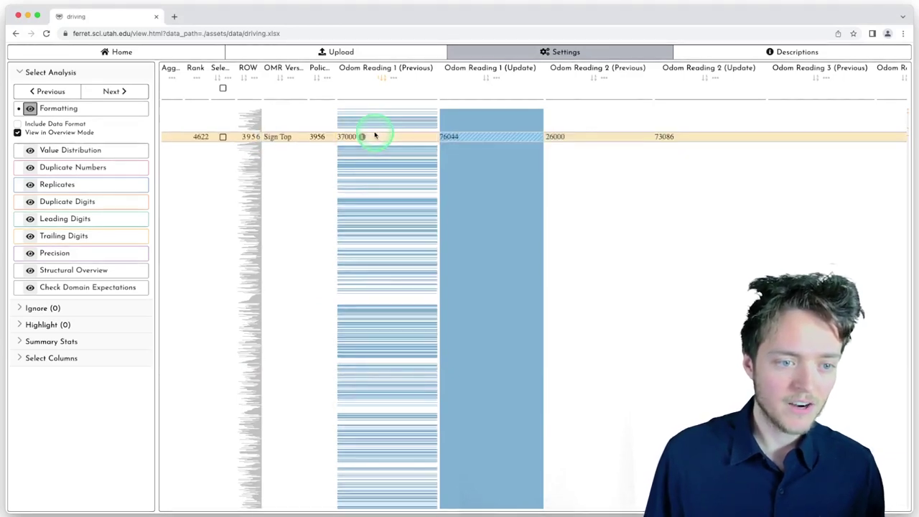
click(222, 136)
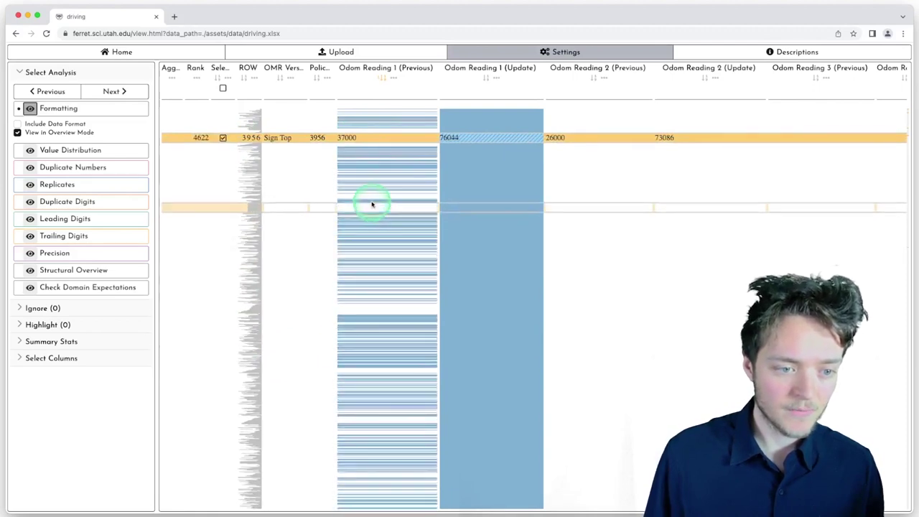
mouse_move(363, 201)
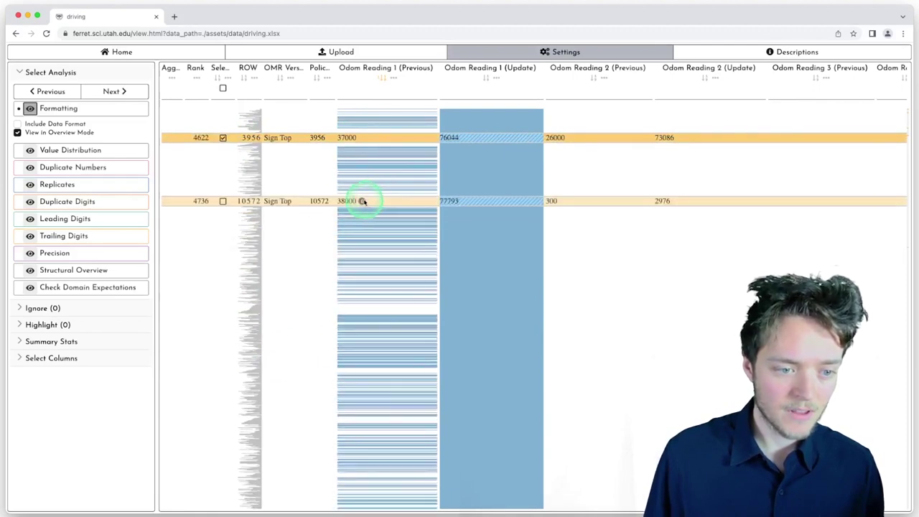
click(223, 201)
mouse_move(371, 314)
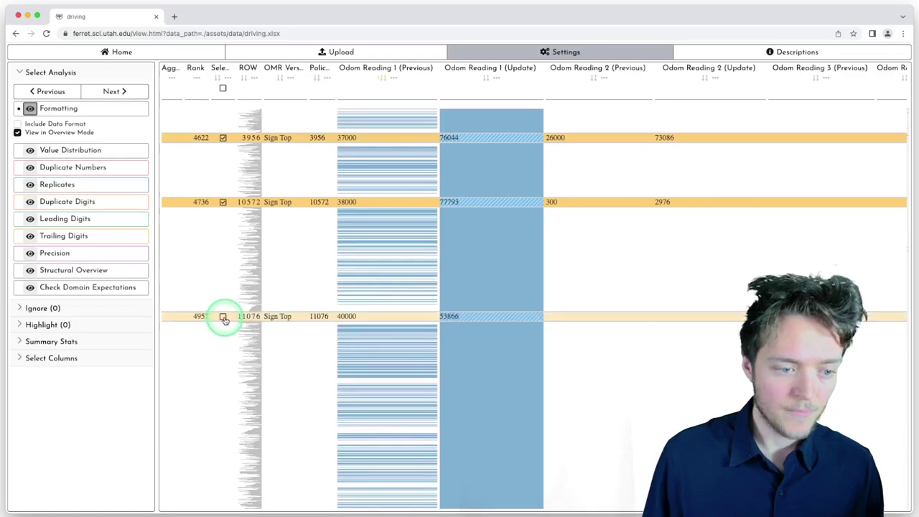
click(223, 318)
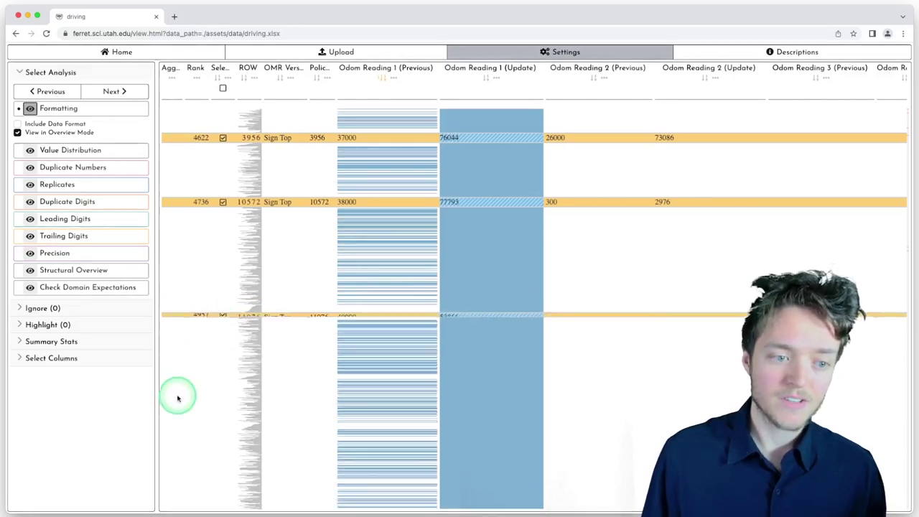
mouse_move(179, 419)
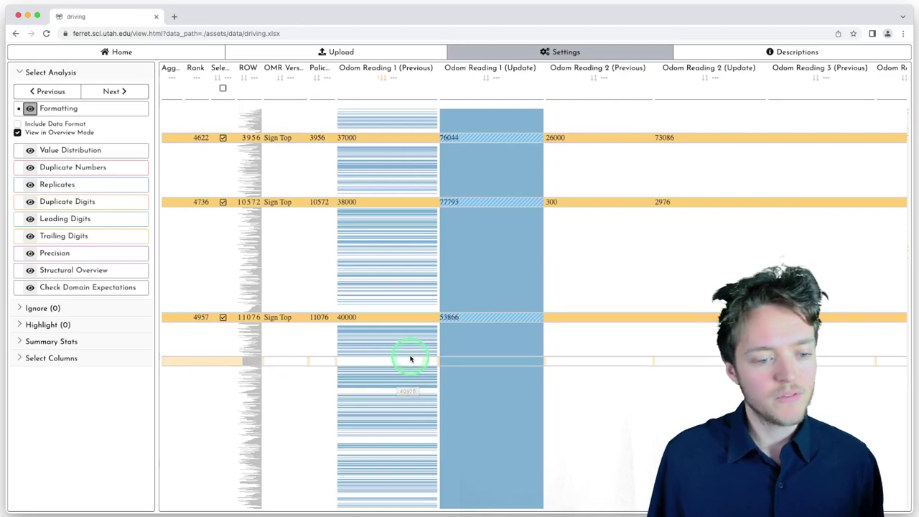
- Select the block of rows at the very end of the sorted table, through row 12938
scroll(410, 355, down, 2)
scroll(410, 357, down, 5)
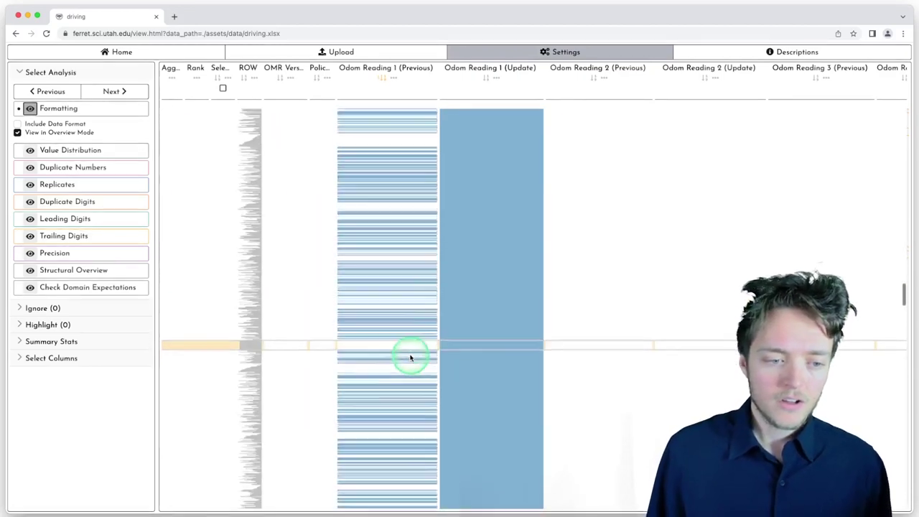
scroll(410, 357, down, 10)
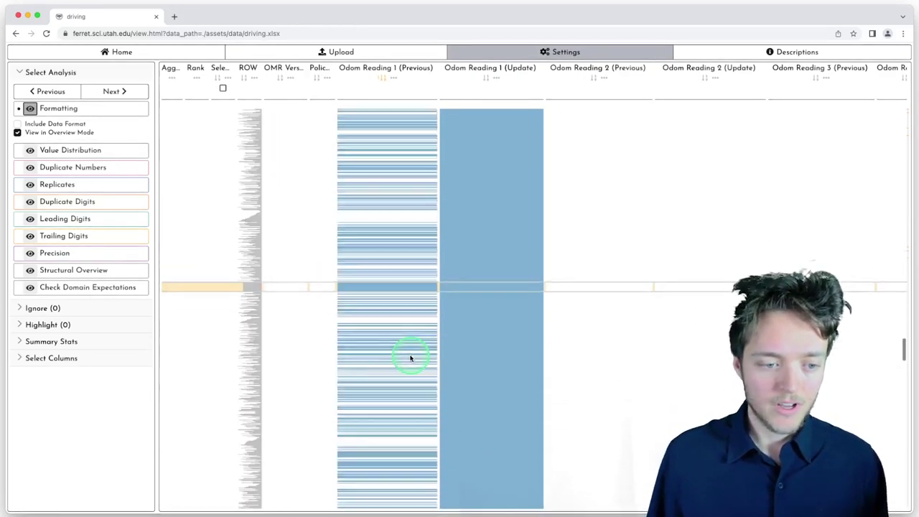
scroll(410, 357, down, 12)
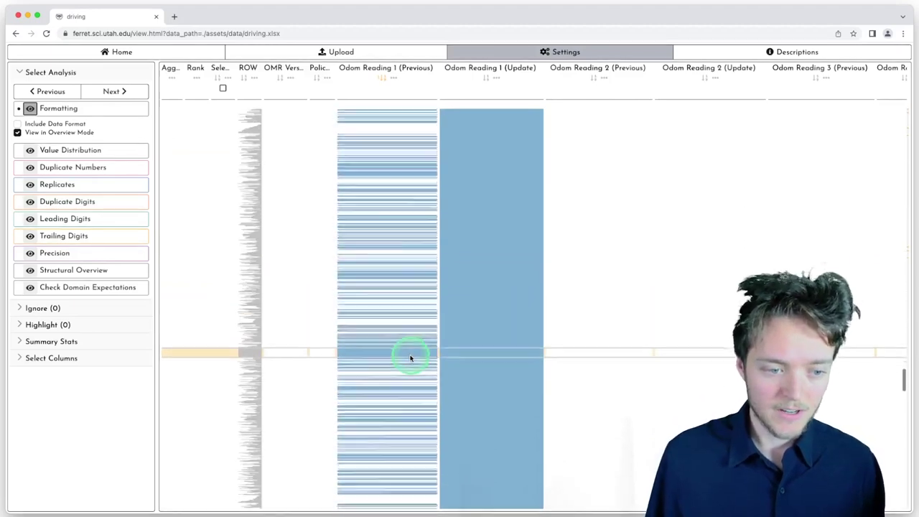
scroll(410, 357, down, 10)
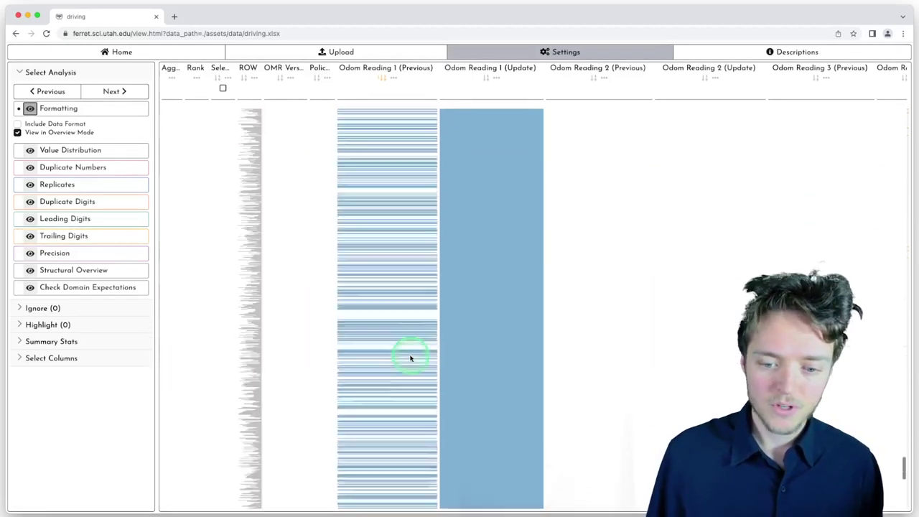
scroll(410, 357, down, 8)
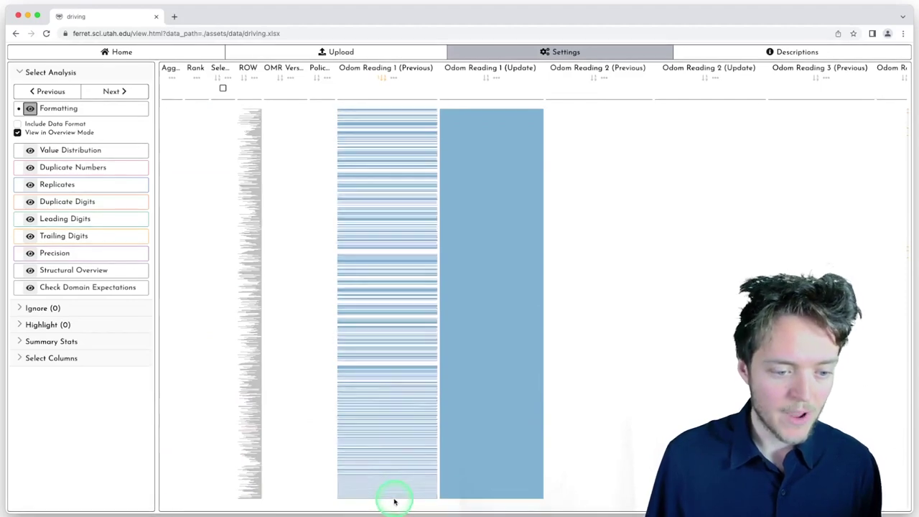
scroll(393, 501, down, 2)
drag(394, 480, 421, 301)
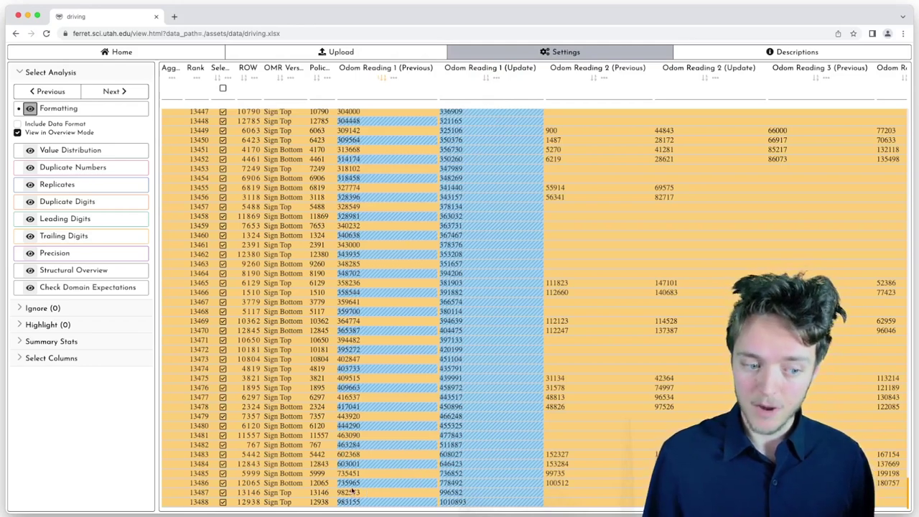
- Circle the pairs 982573/983155, 735451/735965 and 309142/309564 in red in the Odom Reading 1 (Previous) column
mouse_move(362, 487)
mouse_down()
mouse_move(339, 492)
mouse_move(333, 506)
mouse_move(367, 510)
mouse_move(365, 493)
mouse_up()
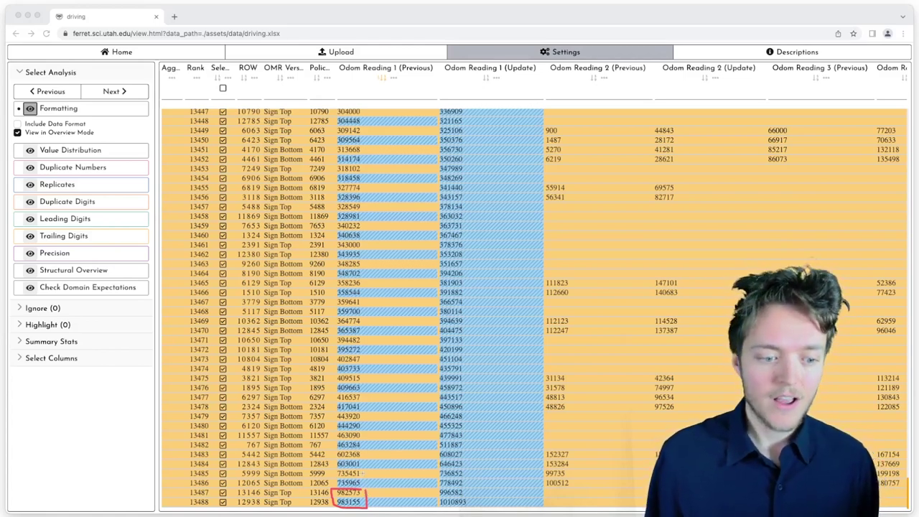
mouse_move(362, 468)
mouse_down()
mouse_move(340, 467)
mouse_move(331, 479)
mouse_move(343, 494)
mouse_move(364, 484)
mouse_move(360, 471)
mouse_up()
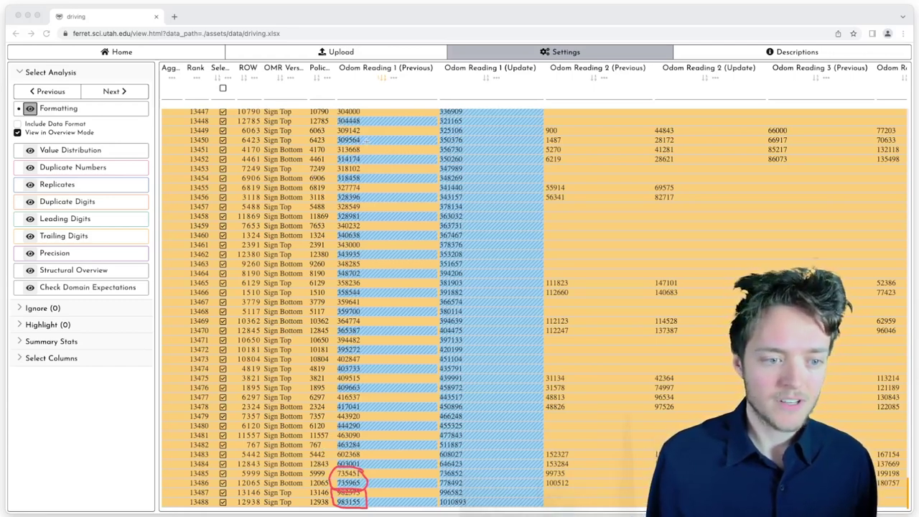
mouse_move(365, 130)
mouse_down()
mouse_move(346, 122)
mouse_move(331, 132)
mouse_move(339, 146)
mouse_move(361, 146)
mouse_move(363, 127)
mouse_up()
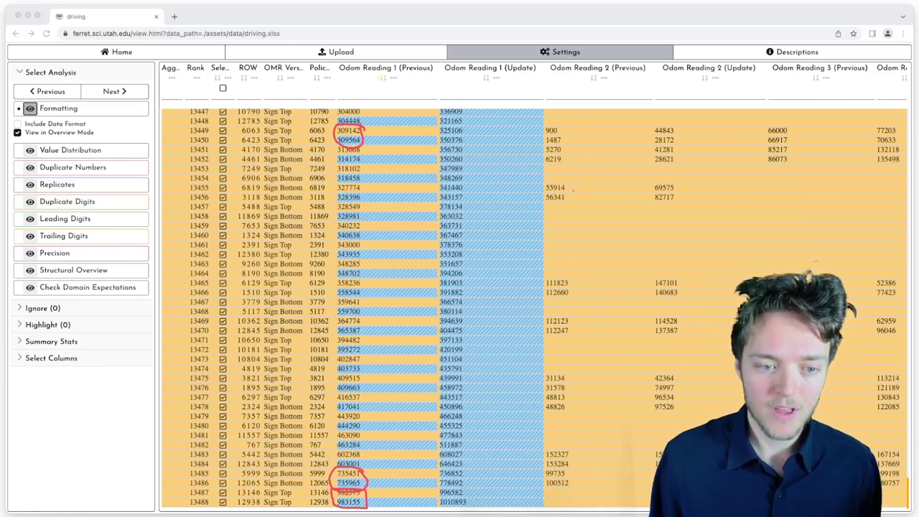
- Circle the pairs 55914/56341, 111823/112660 and 112123/112247 in Odom Reading 2 (Previous), and clear all drawn markings
mouse_move(579, 189)
mouse_down()
mouse_move(548, 181)
mouse_move(539, 210)
mouse_move(578, 184)
mouse_up()
mouse_move(586, 286)
mouse_down()
mouse_move(558, 272)
mouse_move(546, 284)
mouse_move(564, 303)
mouse_move(589, 280)
mouse_up()
mouse_move(565, 315)
mouse_down()
mouse_move(544, 320)
mouse_move(571, 339)
mouse_move(567, 314)
mouse_up()
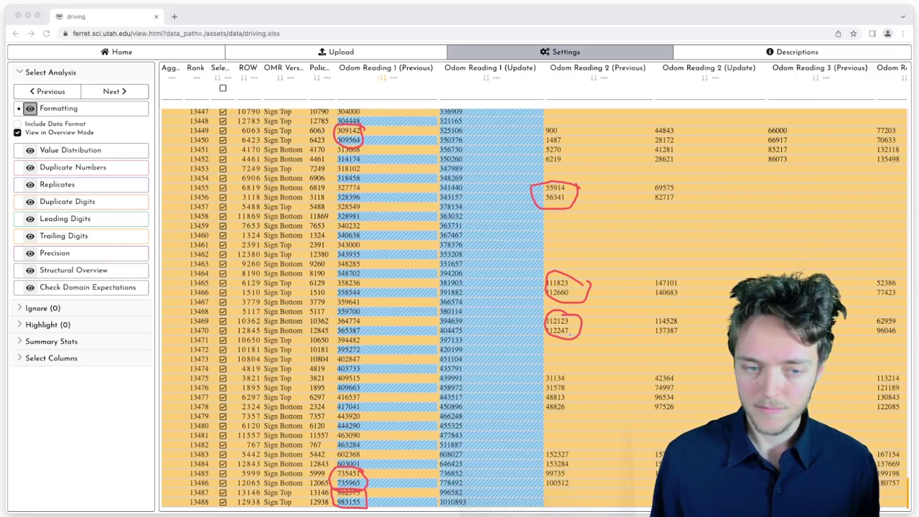
key(Escape)
click(625, 113)
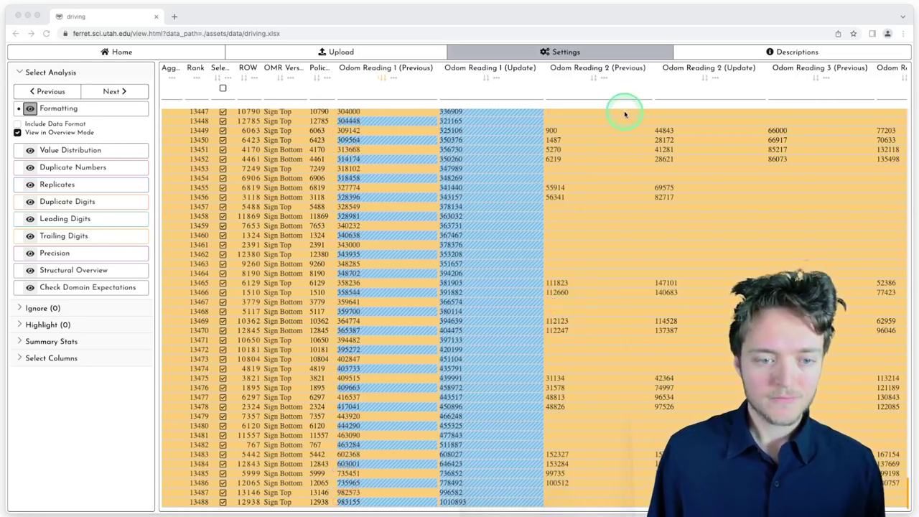
- Switch the analysis from Formatting to Duplicate Numbers and enlarge the page content
click(104, 170)
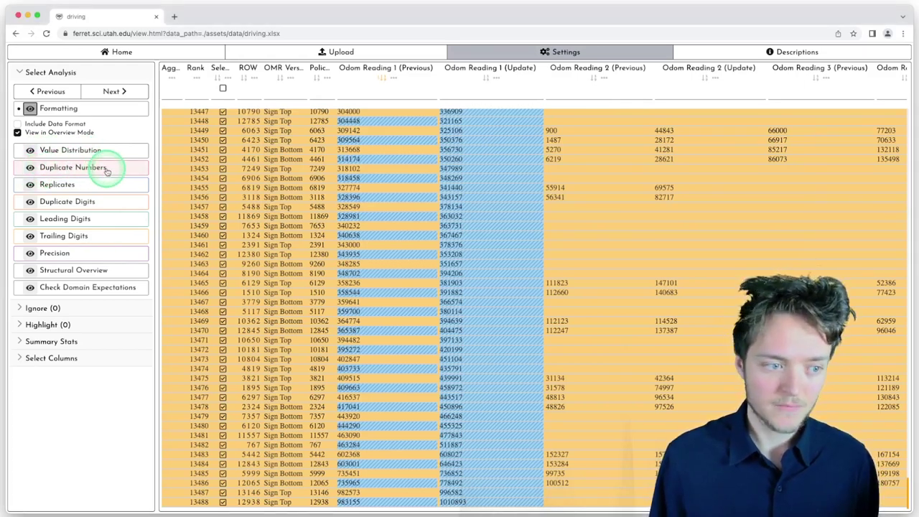
click(102, 169)
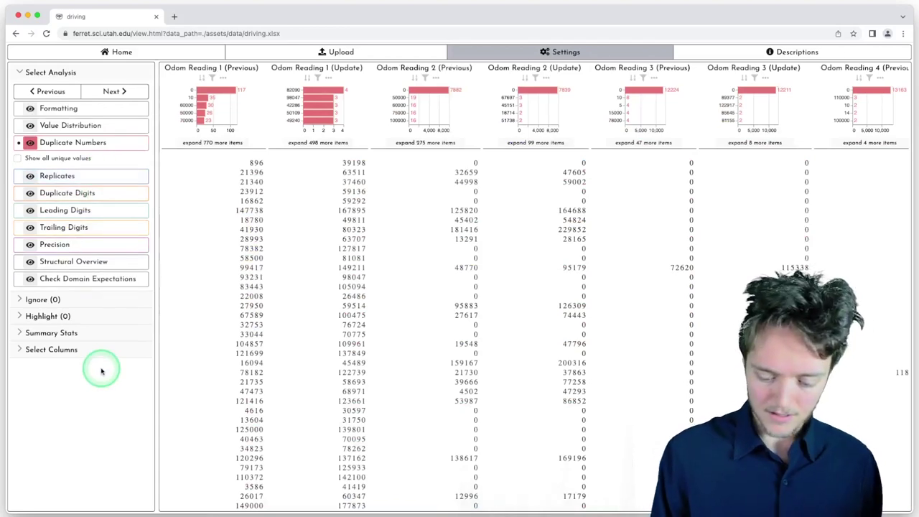
key(super+equal)
key(super+equal)
key(super+equal)
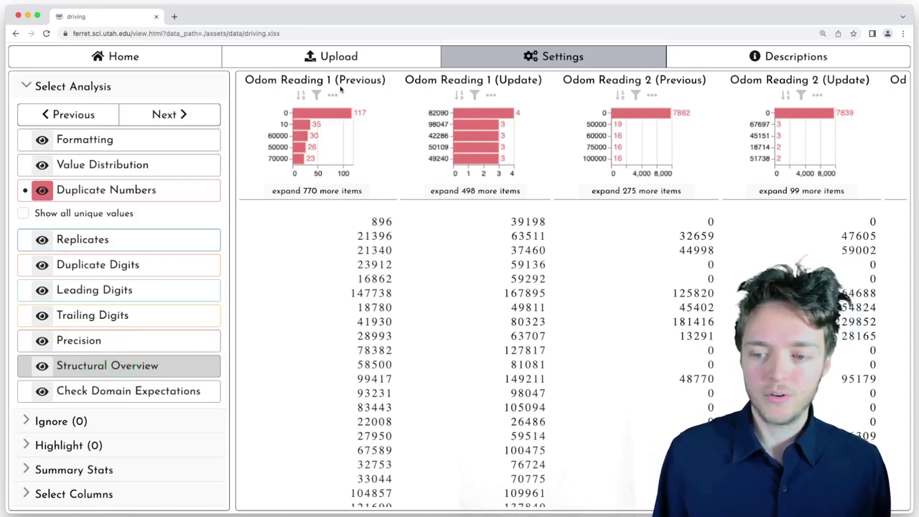
- In the Odom Reading 1 (Previous) header, underline "Previous", outline the chart's value labels and draw an arrow at the 60000 bar
drag(338, 87, 382, 85)
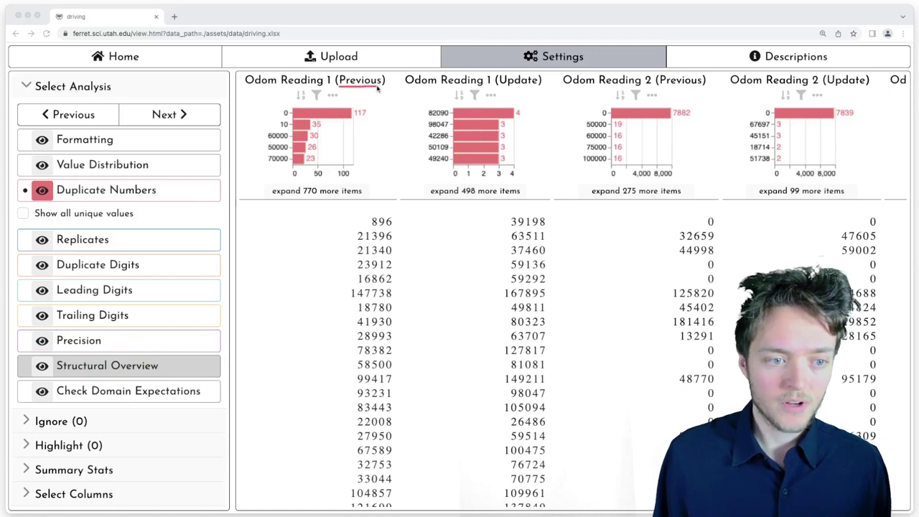
mouse_move(287, 107)
mouse_down()
mouse_move(257, 112)
mouse_move(247, 173)
mouse_move(290, 172)
mouse_move(291, 106)
mouse_up()
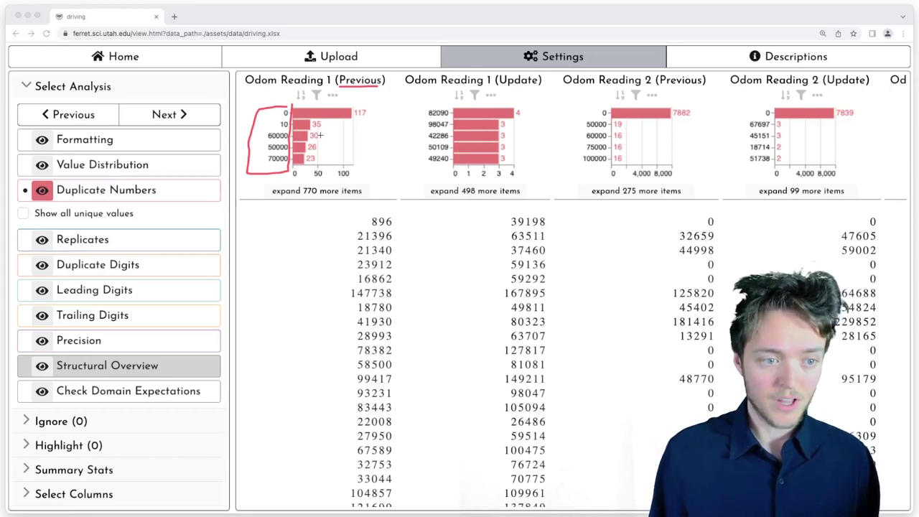
mouse_move(318, 135)
mouse_down()
mouse_move(365, 134)
mouse_move(318, 135)
mouse_up()
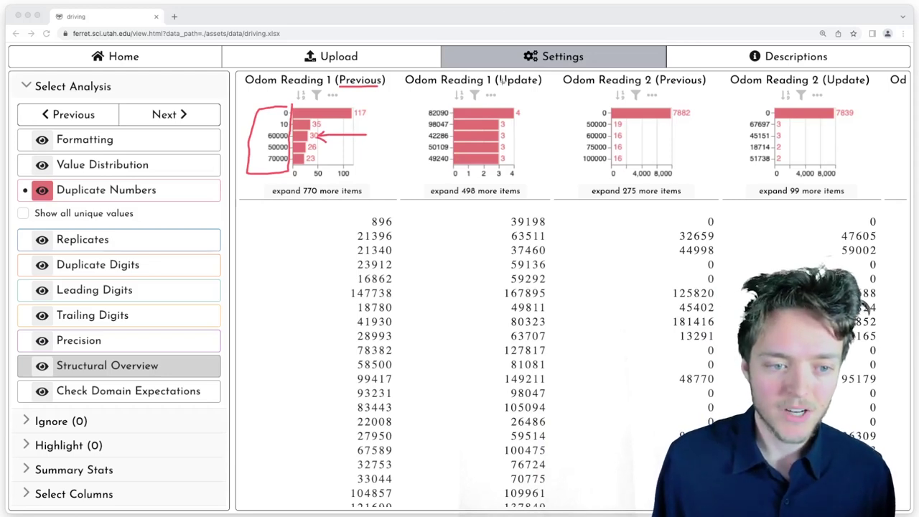
- Underline "Update" for Odom Reading 1 (Update), circle its chart's value labels, point an arrow at the 42286 bar, and clear all markings
drag(497, 85, 526, 82)
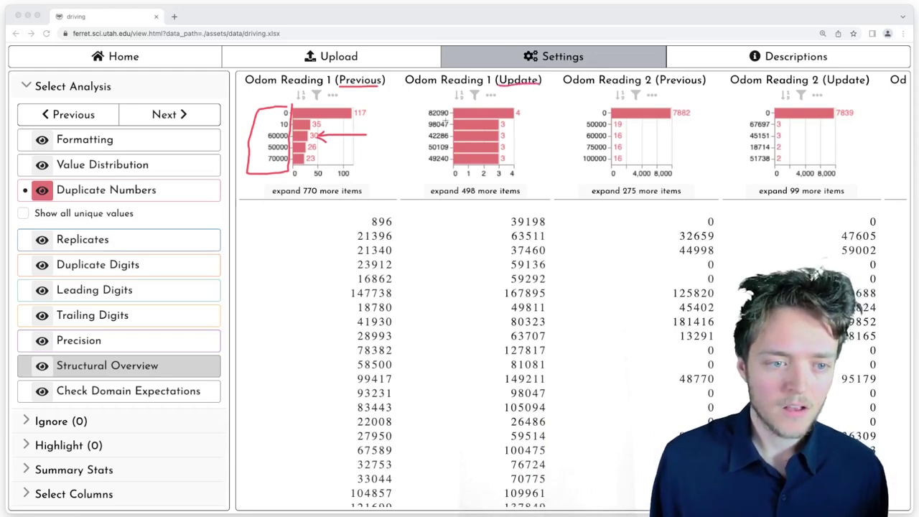
mouse_move(451, 110)
mouse_down()
mouse_move(439, 100)
mouse_move(415, 130)
mouse_move(430, 176)
mouse_move(453, 129)
mouse_move(448, 100)
mouse_up()
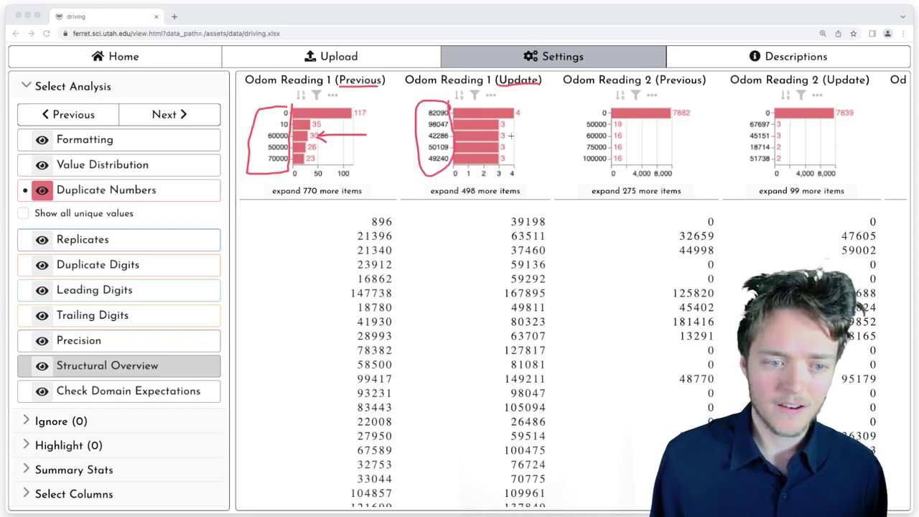
mouse_move(540, 135)
mouse_down()
mouse_move(509, 135)
mouse_move(521, 153)
mouse_up()
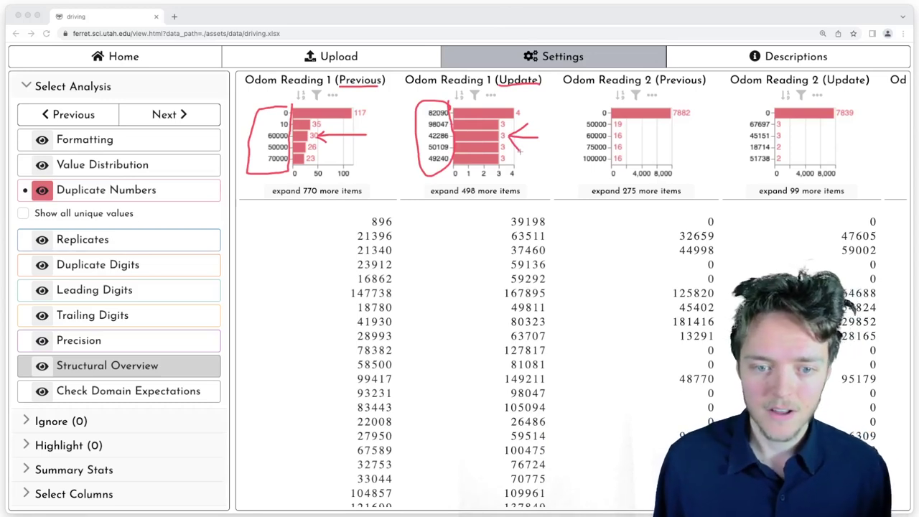
key(Escape)
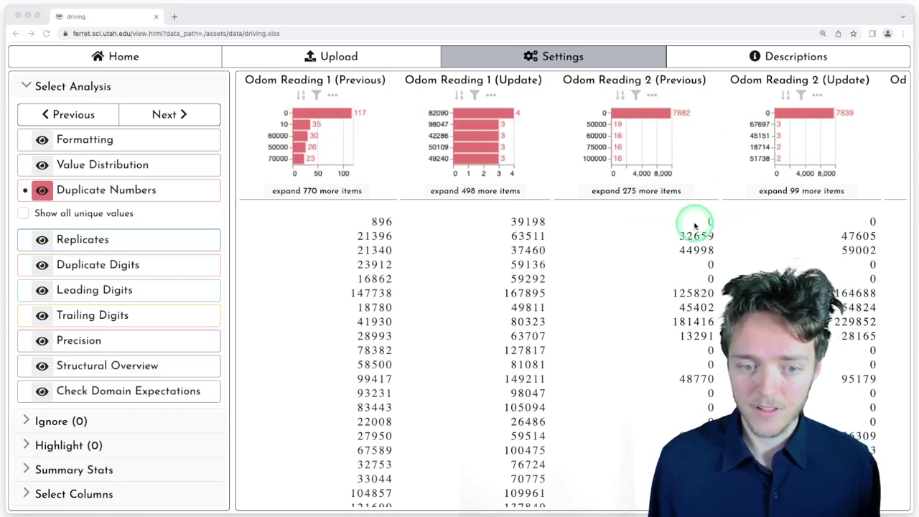
- Ignore the value 0 in all columns, starting from its bar in the Odom Reading 2 (Previous) chart
click(647, 113)
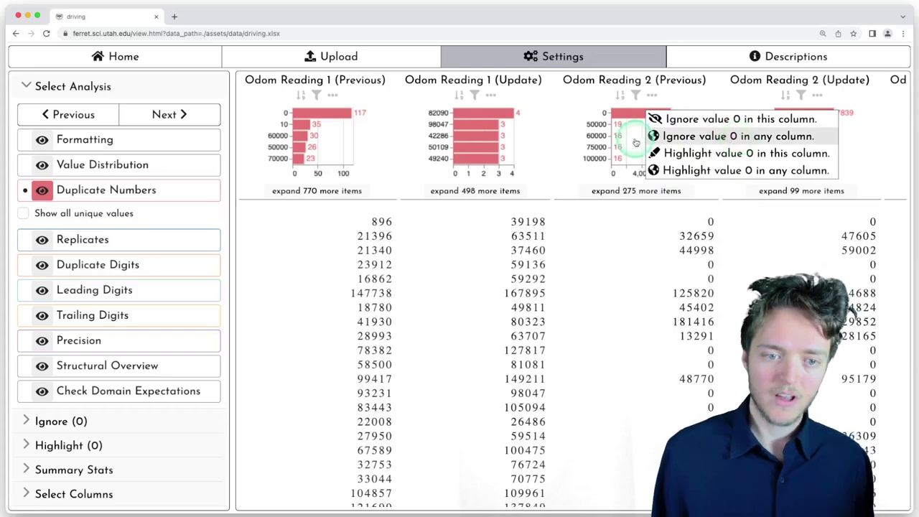
click(578, 133)
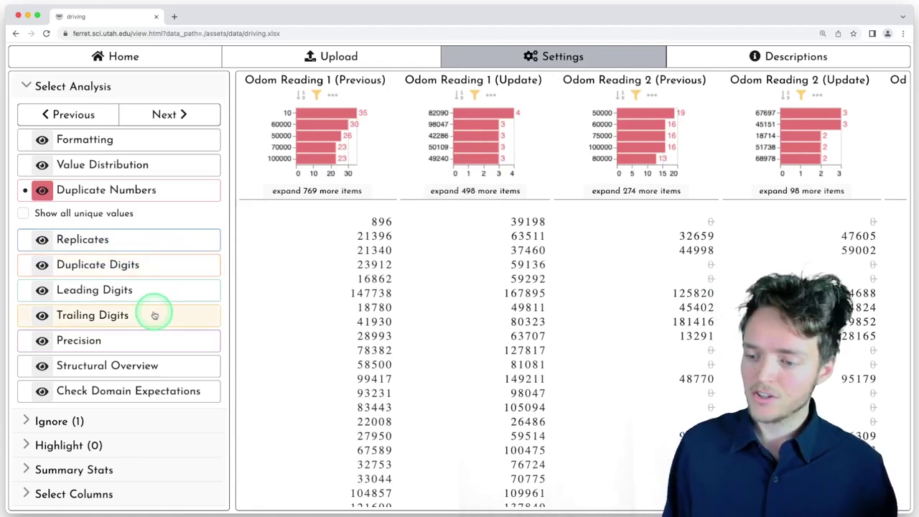
- Switch the analysis to Trailing Digits, trace the bar tops in the four visible odometer charts, and clear the tracings
click(154, 315)
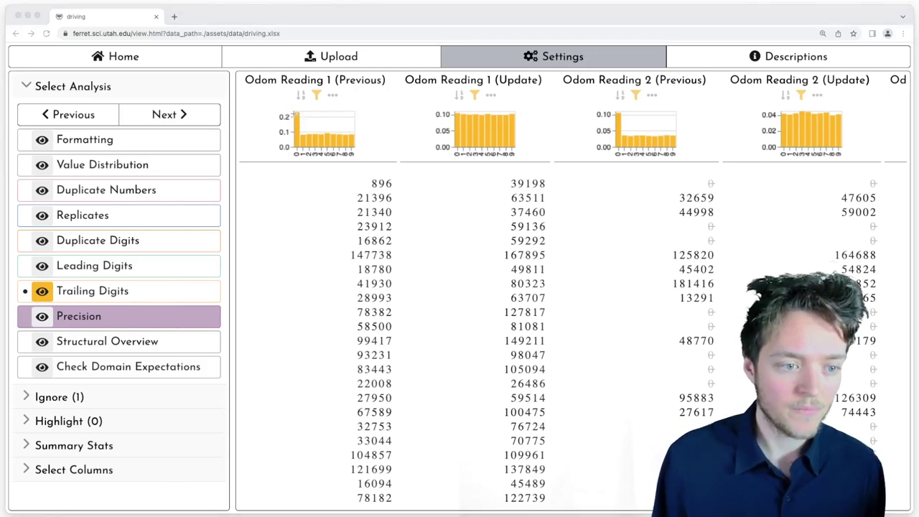
drag(297, 115, 300, 138)
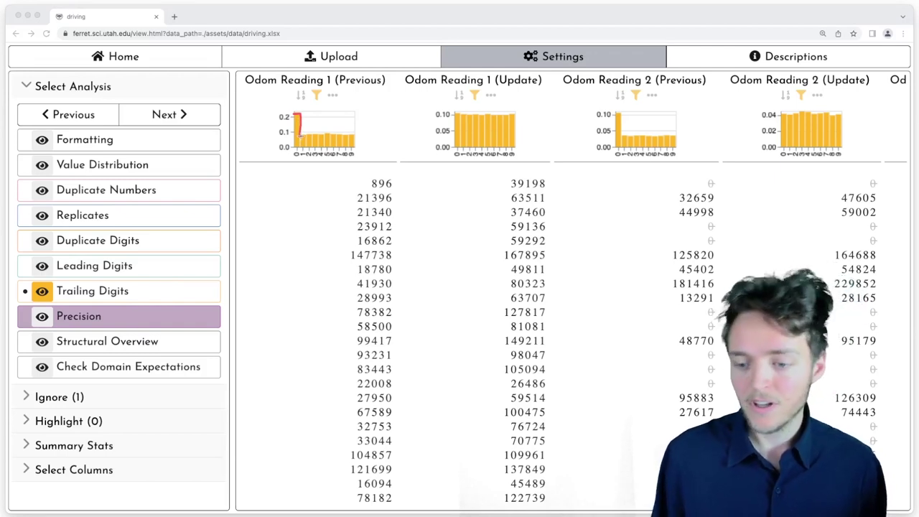
drag(306, 134, 354, 140)
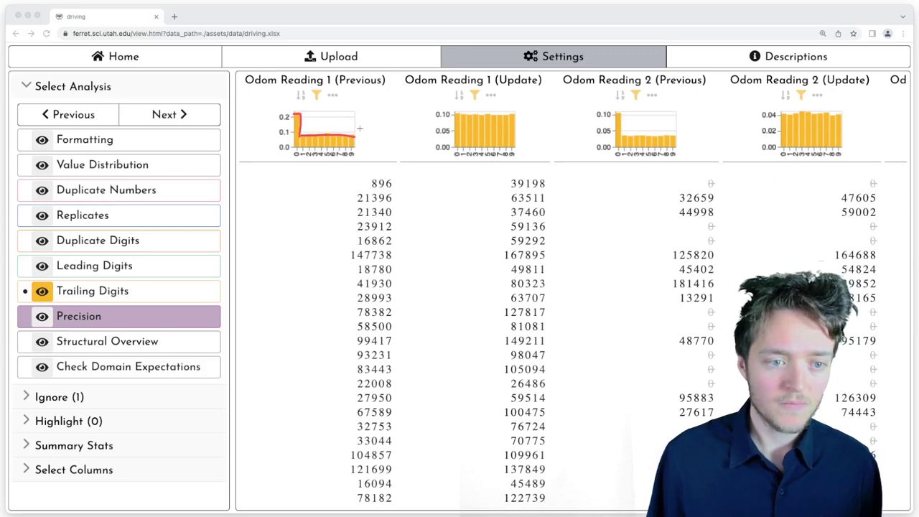
drag(450, 115, 518, 119)
mouse_move(614, 117)
mouse_down()
mouse_move(619, 136)
mouse_move(673, 138)
mouse_up()
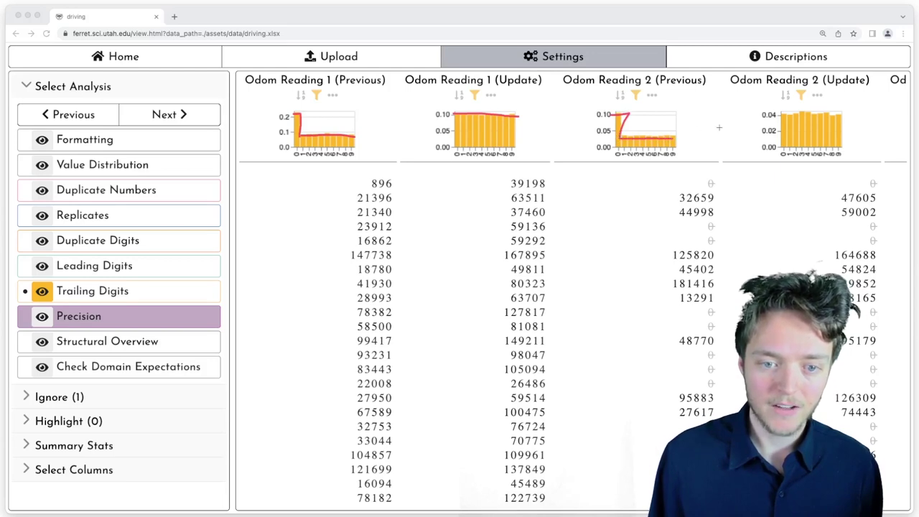
drag(763, 114, 850, 115)
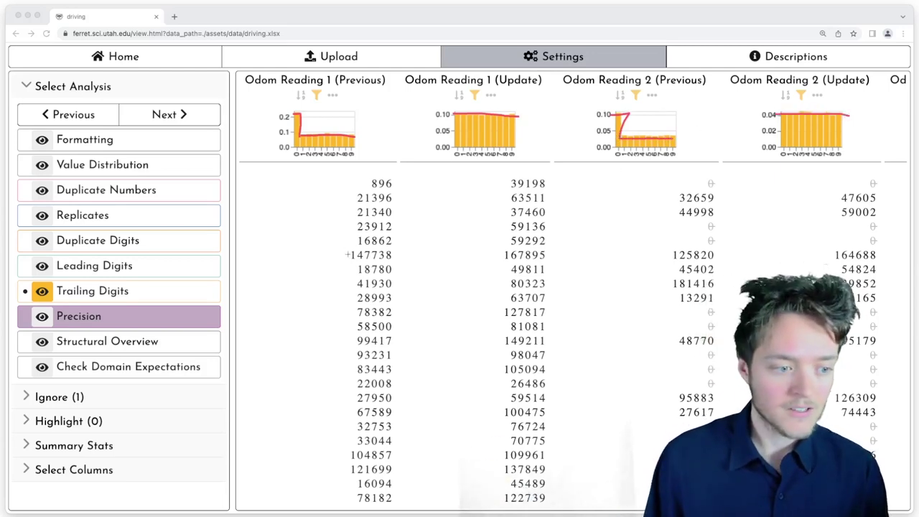
key(Escape)
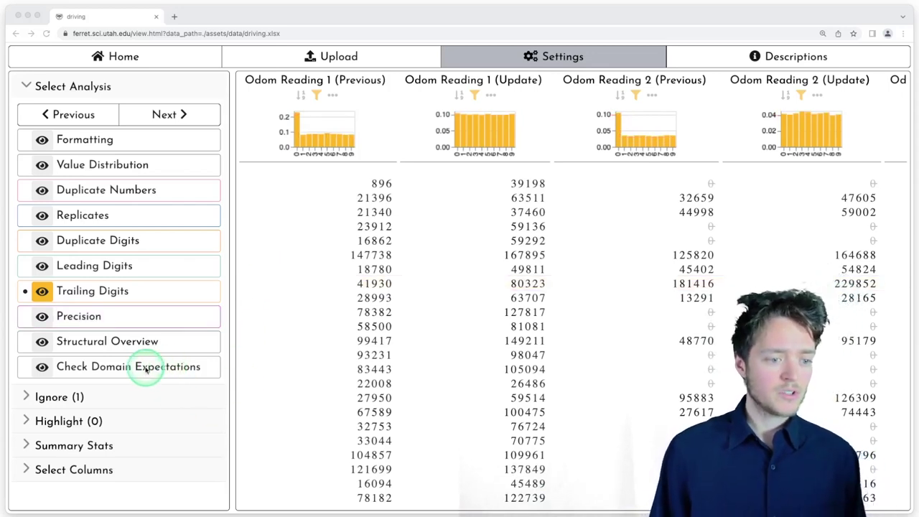
- Open Check Domain Expectations and plot Odom Reading 1 (Previous) against Odom Reading 1 (Update) as a scatter chart
click(119, 368)
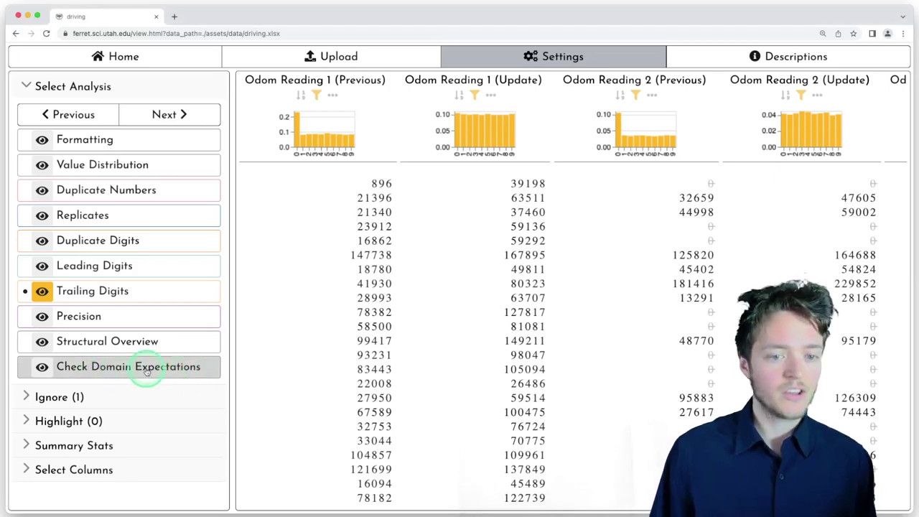
click(147, 368)
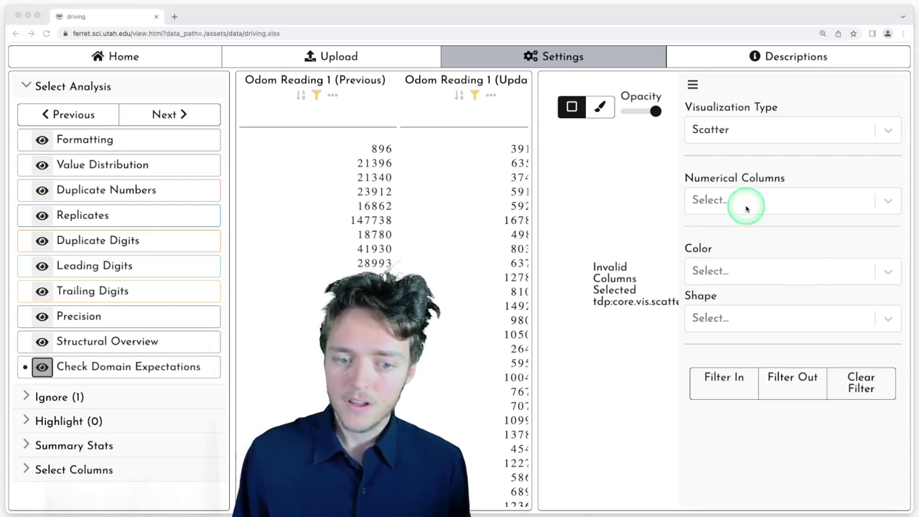
click(773, 202)
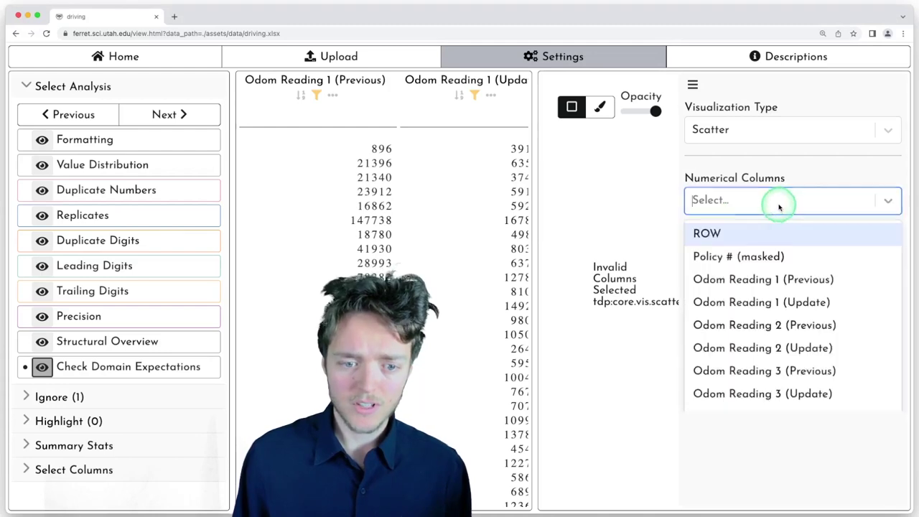
click(820, 281)
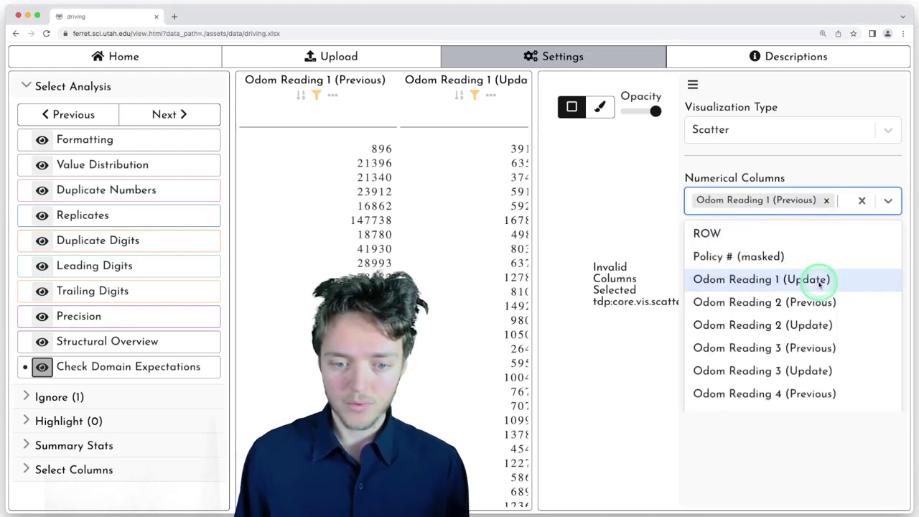
click(820, 281)
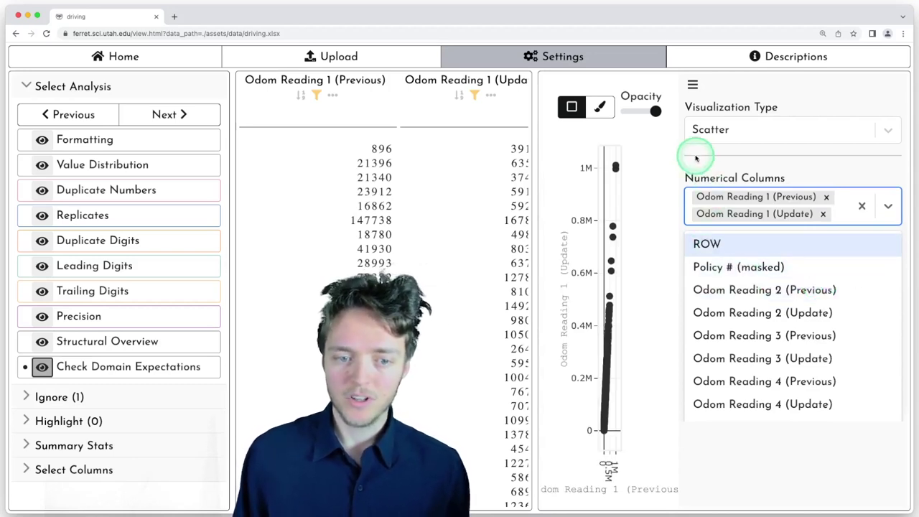
- Collapse the chart settings, lower the scatter points' opacity to near the minimum, and reset the page zoom to its default
click(693, 84)
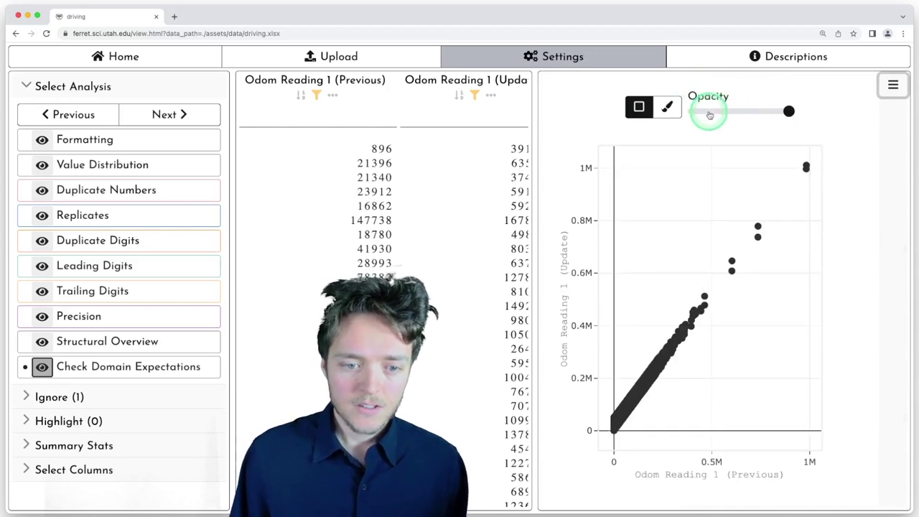
click(709, 113)
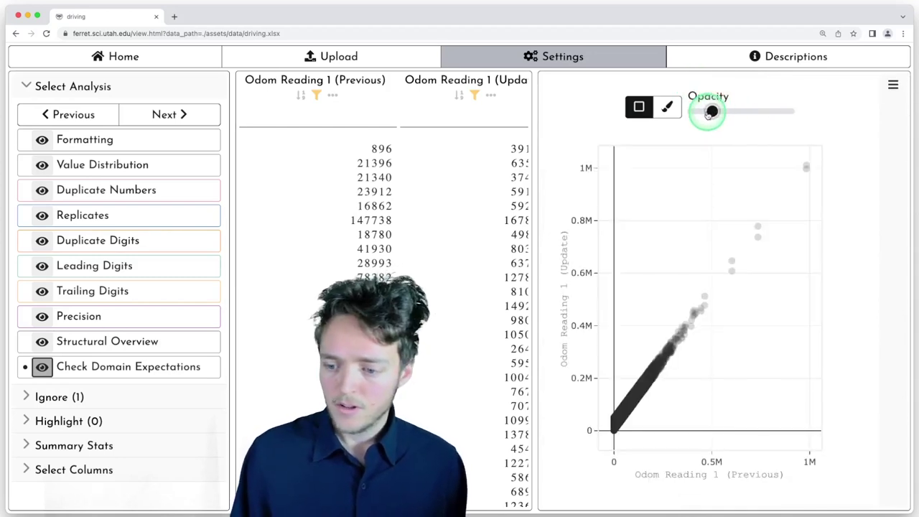
drag(710, 113, 703, 111)
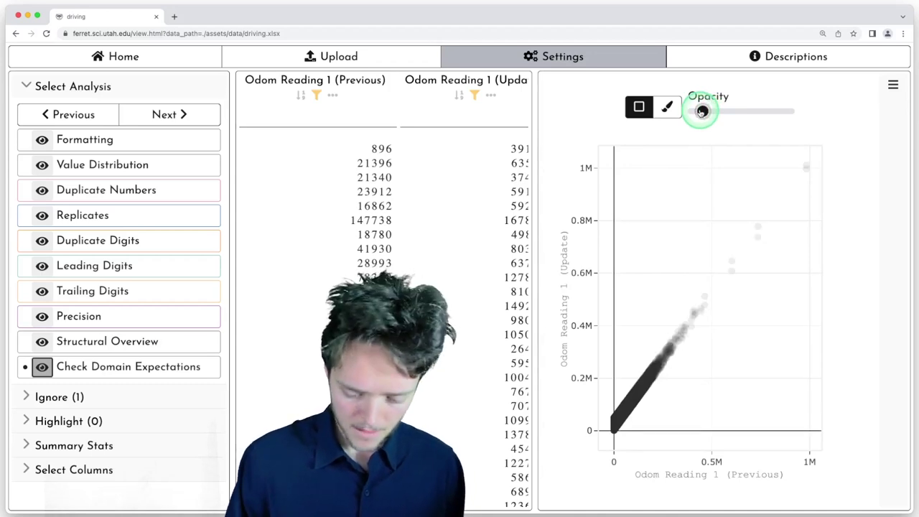
key(super+0)
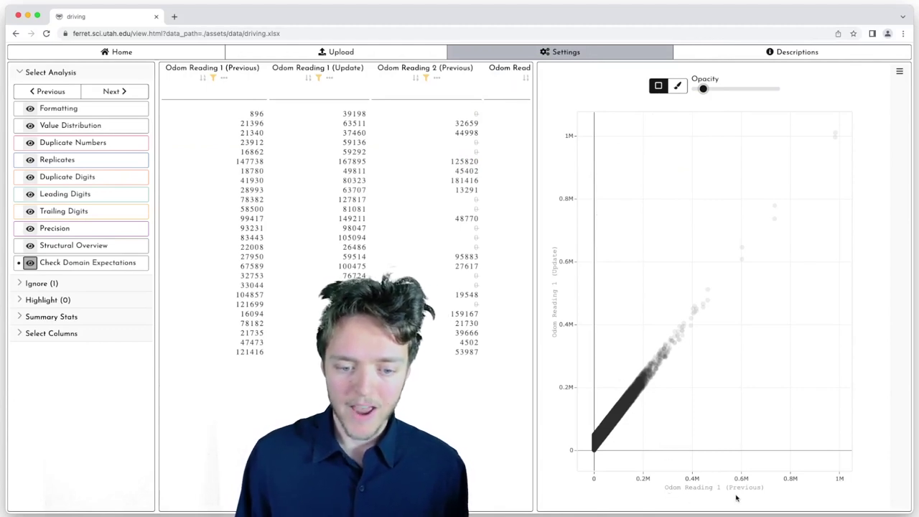
- Underline "Previous" and "Update" in the scatter plot's axis titles and mark the spot where both readings equal 0.2M
drag(725, 495, 769, 494)
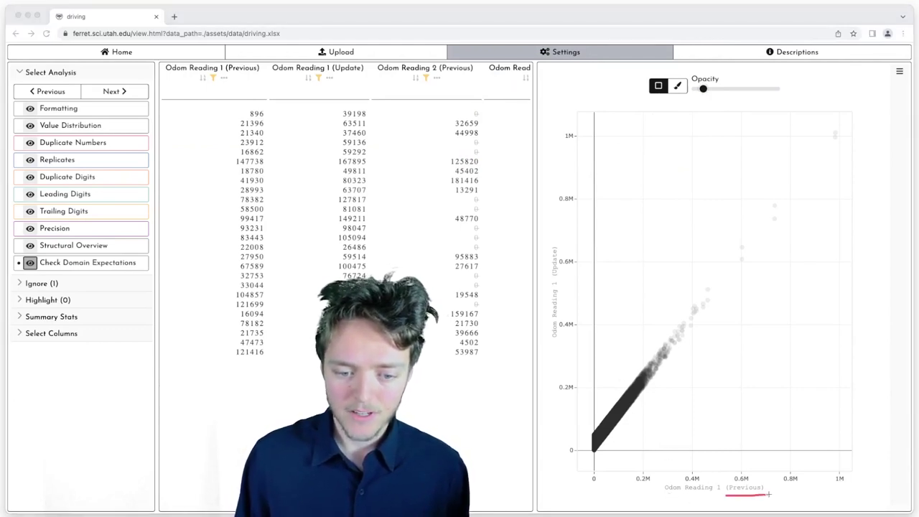
drag(558, 274, 554, 247)
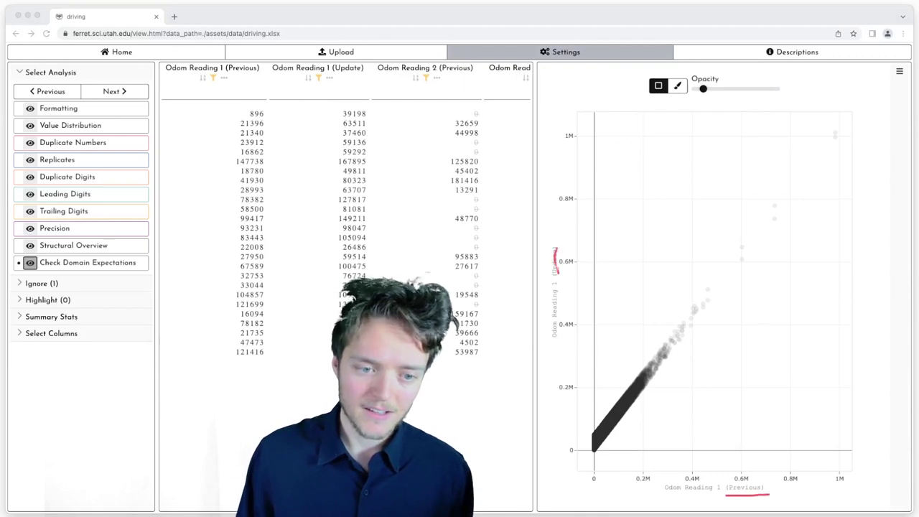
click(642, 388)
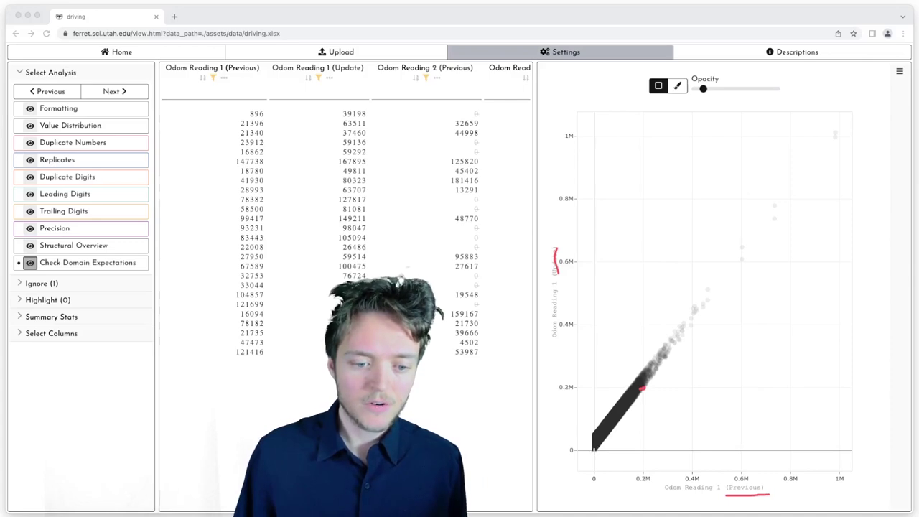
- Trace the lower edge of the scatter band, draw hatch lines across the empty area beneath it, and clear all markings
drag(593, 450, 659, 373)
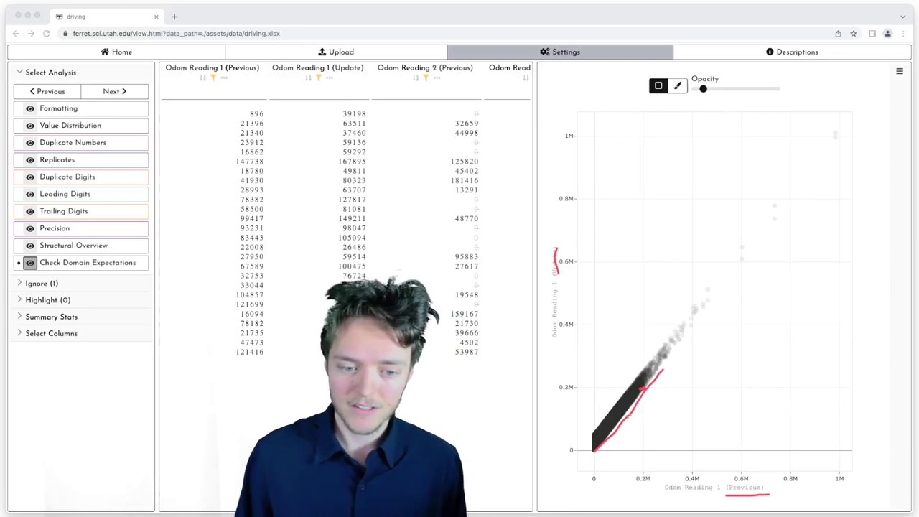
drag(622, 415, 650, 442)
drag(638, 407, 683, 431)
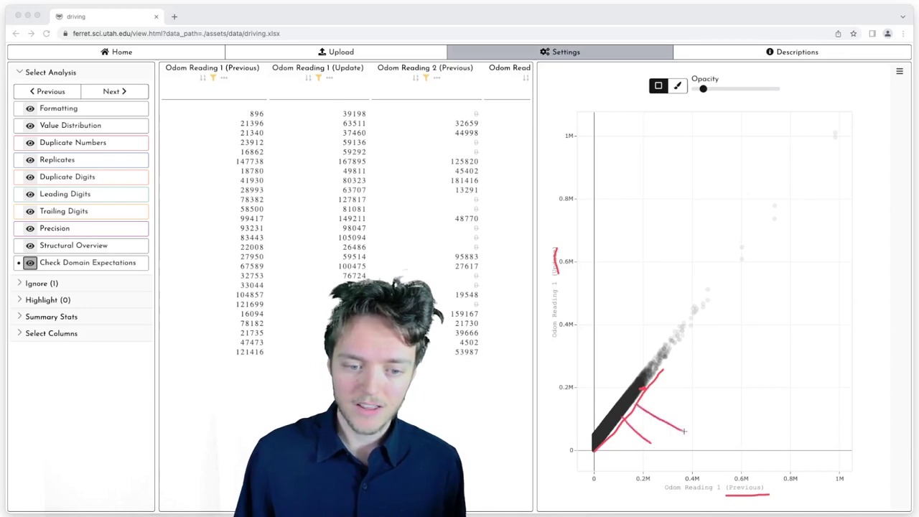
drag(659, 374, 701, 413)
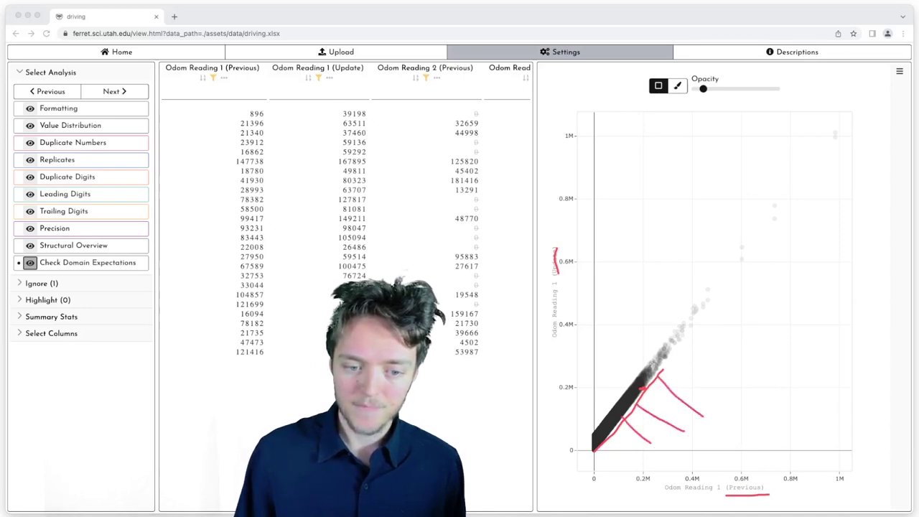
drag(667, 367, 742, 392)
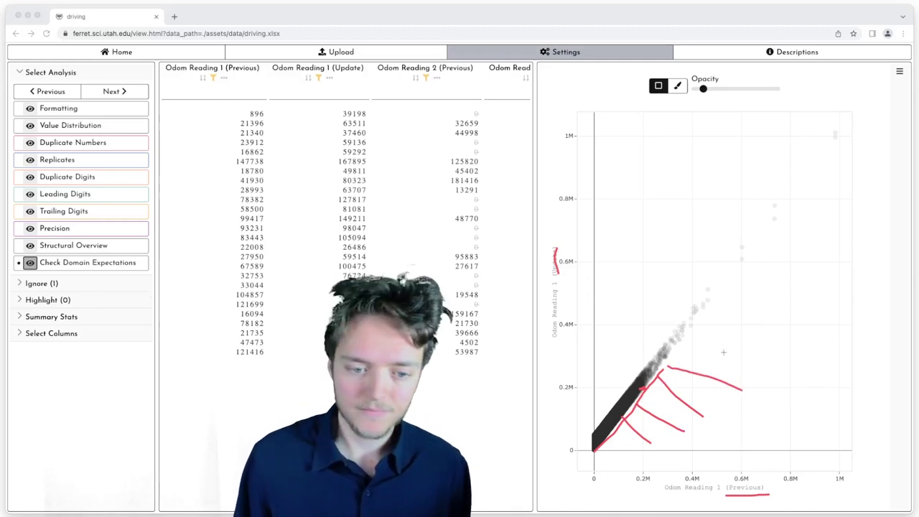
key(Escape)
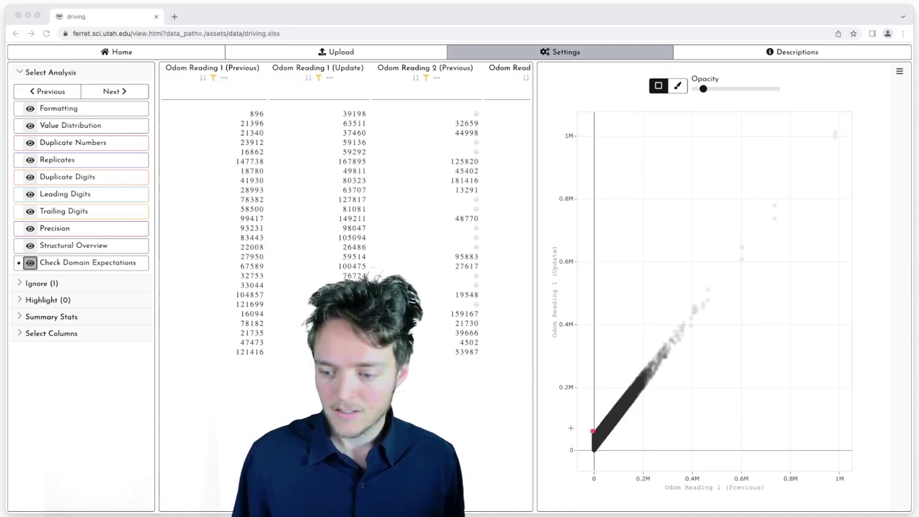
- Draw an arrow to where the band's upper edge meets the vertical axis, trace that edge, and cross out the empty area above
mouse_move(571, 429)
mouse_down()
mouse_move(590, 431)
mouse_move(582, 435)
mouse_up()
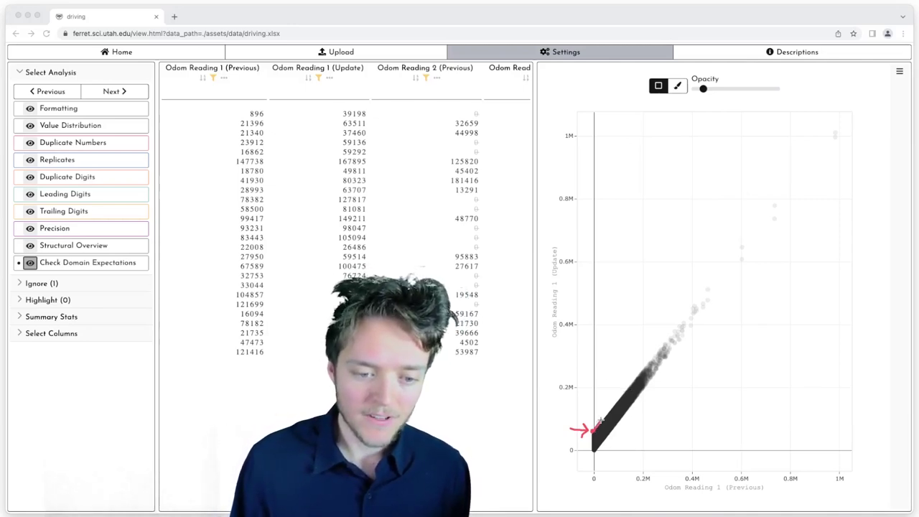
drag(600, 421, 641, 372)
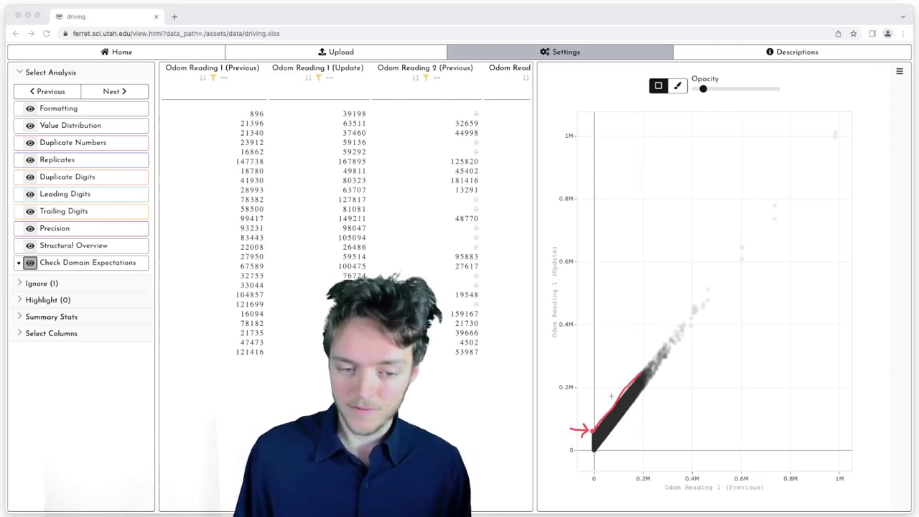
mouse_move(599, 378)
mouse_down()
mouse_move(616, 389)
mouse_move(592, 404)
mouse_up()
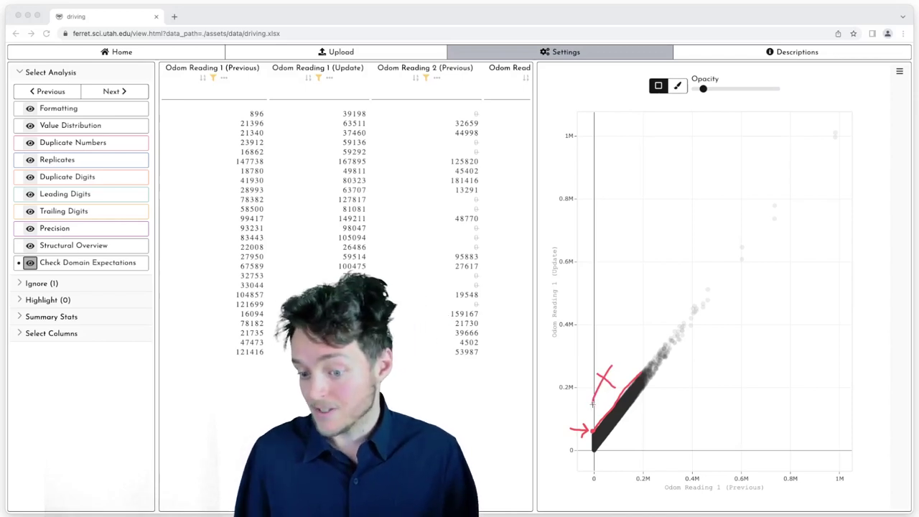